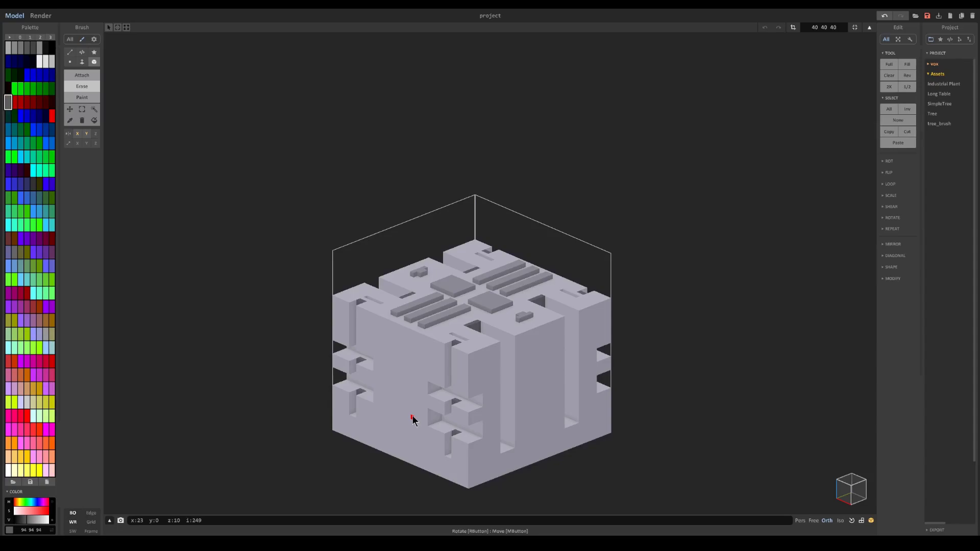
Save the carved cube model in the Assets folder as Cube_Object.
mouse_move(482, 335)
right_mouse_down()
mouse_move(560, 332)
mouse_move(477, 338)
right_mouse_up()
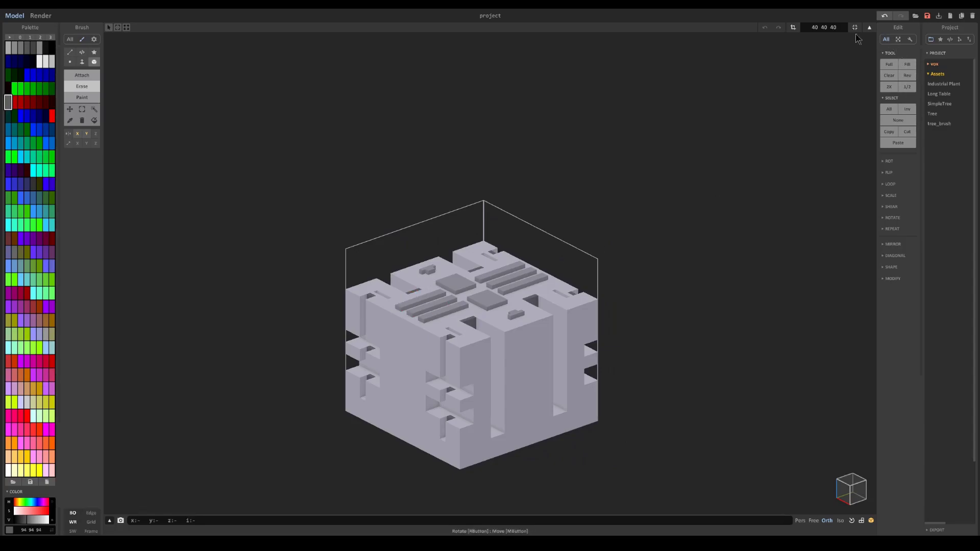
middle_click_drag(493, 323, 521, 306)
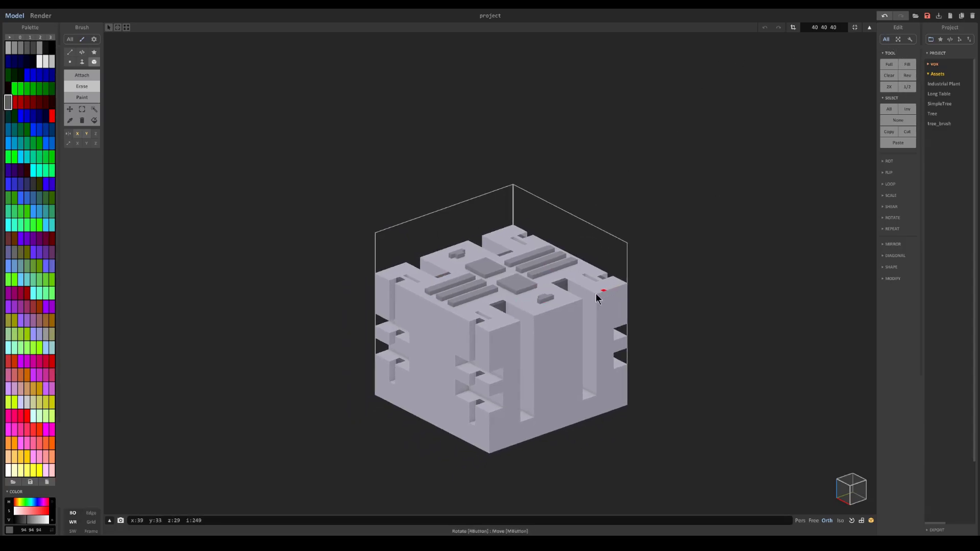
middle_click_drag(596, 299, 570, 305)
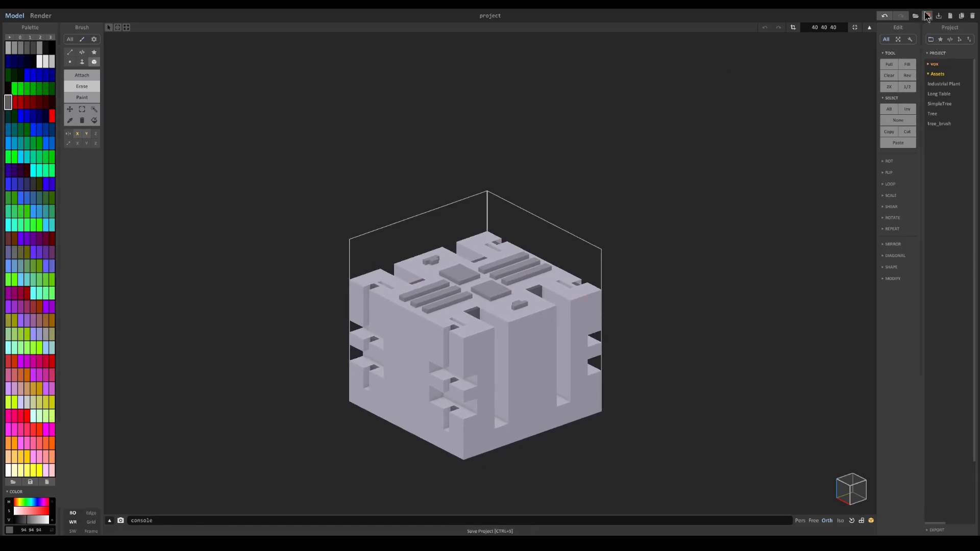
left_click(926, 16)
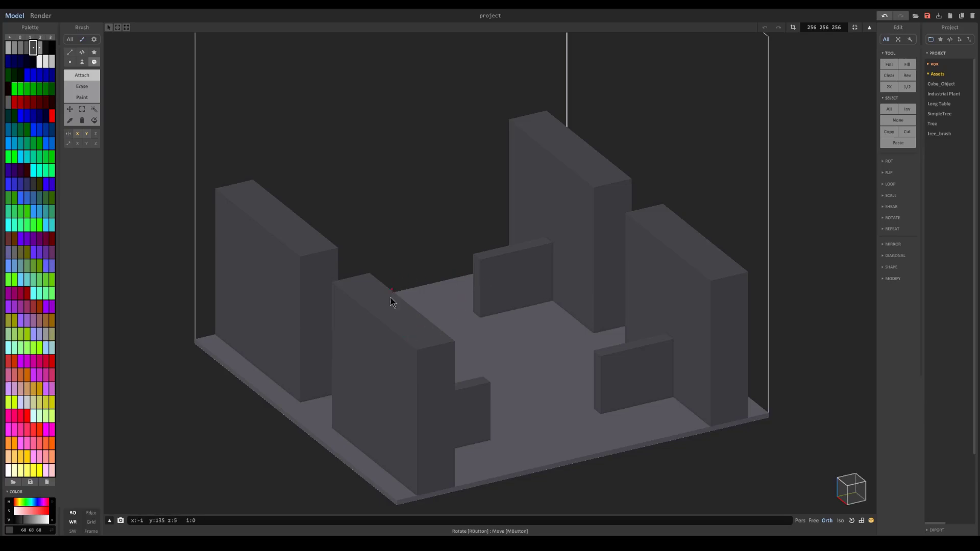
Load Cube_Object as the pattern, activate the Pattern brush in Attach mode, and turn off X and Y mirroring.
left_click(942, 40)
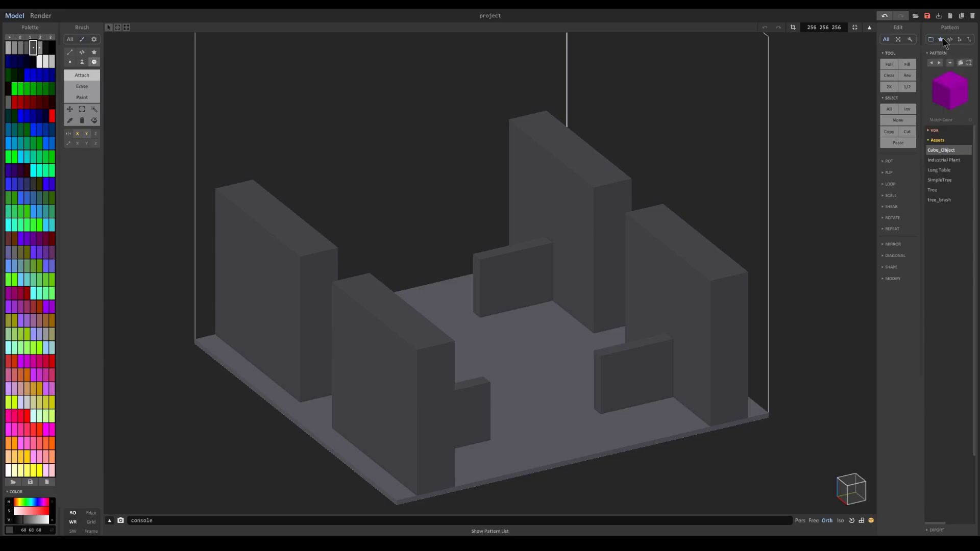
left_click(952, 160)
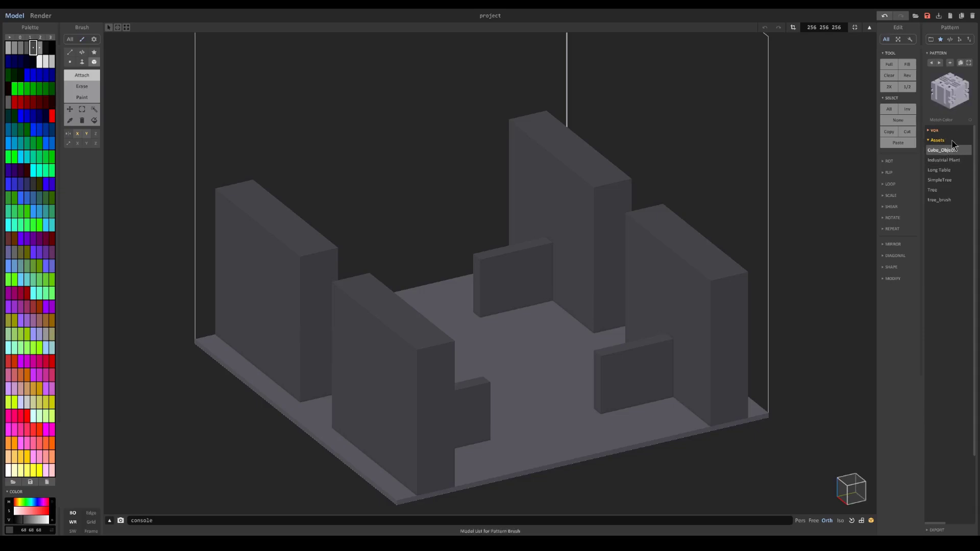
left_click(94, 52)
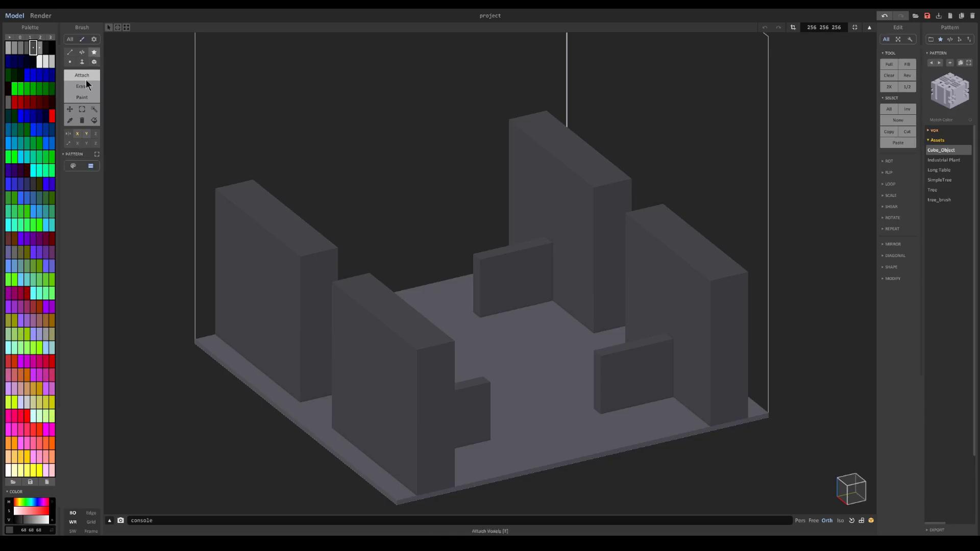
left_click(87, 135)
left_click(78, 135)
Place four separate copies of the Cube_Object pattern on the floor between the walls.
right_click_drag(453, 268, 440, 286)
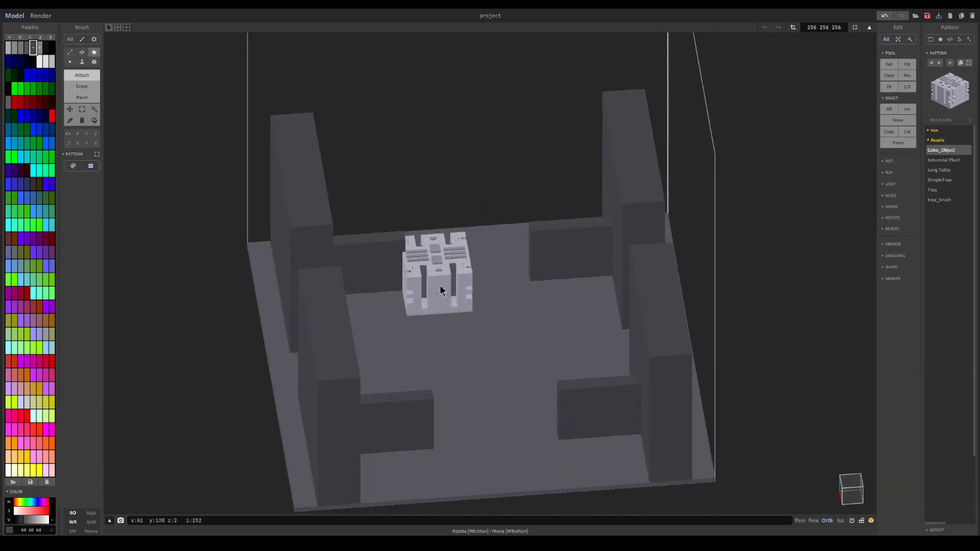
left_click(471, 256)
left_click(576, 309)
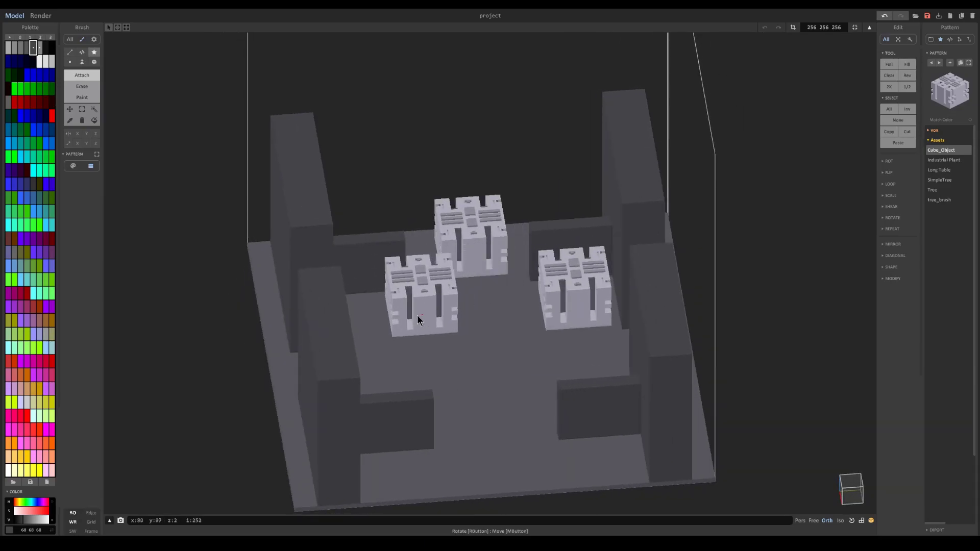
left_click(398, 321)
left_click(485, 316)
right_click_drag(483, 358, 469, 395)
right_click_drag(491, 327, 497, 292)
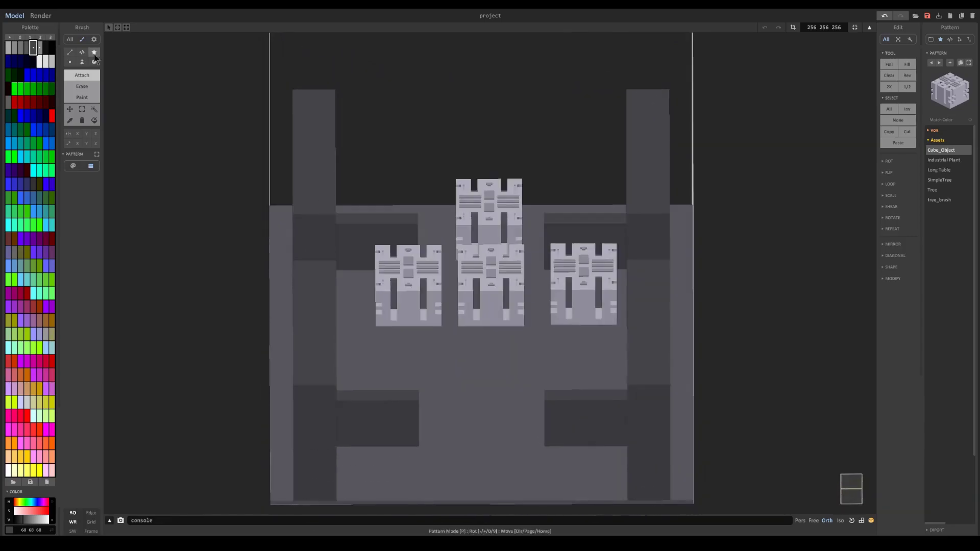
Try several orientations of the Cube_Object pattern over the floor, rotating it about different axes and returning it upright.
left_click(501, 390)
right_click_drag(501, 390, 509, 357)
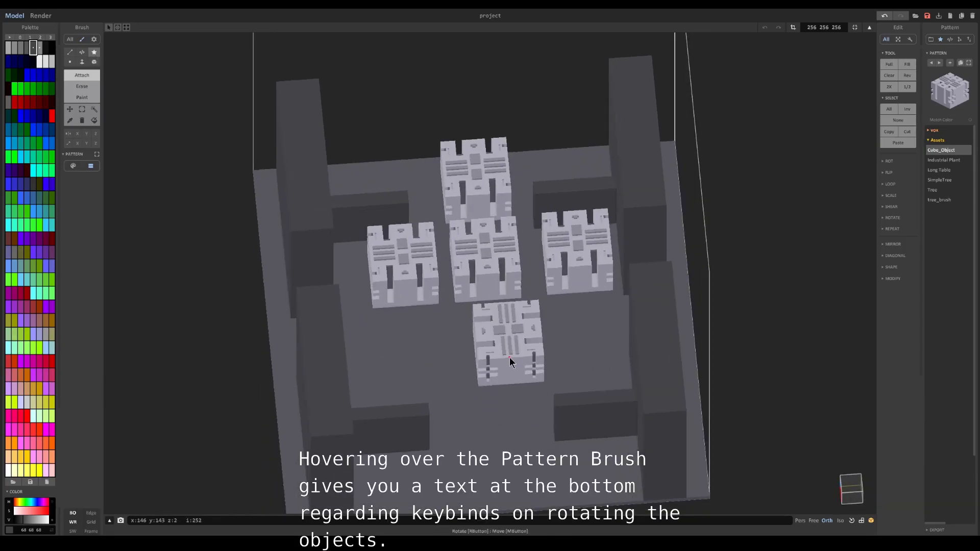
scroll(509, 357, "up", 2)
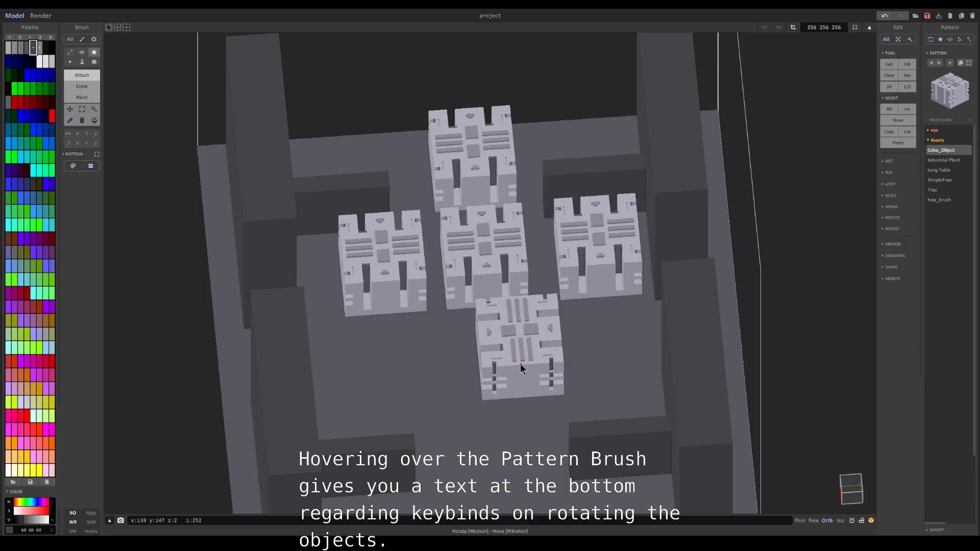
right_click_drag(521, 368, 519, 340)
scroll(519, 341, "down", 1)
key("Down")
key("Down")
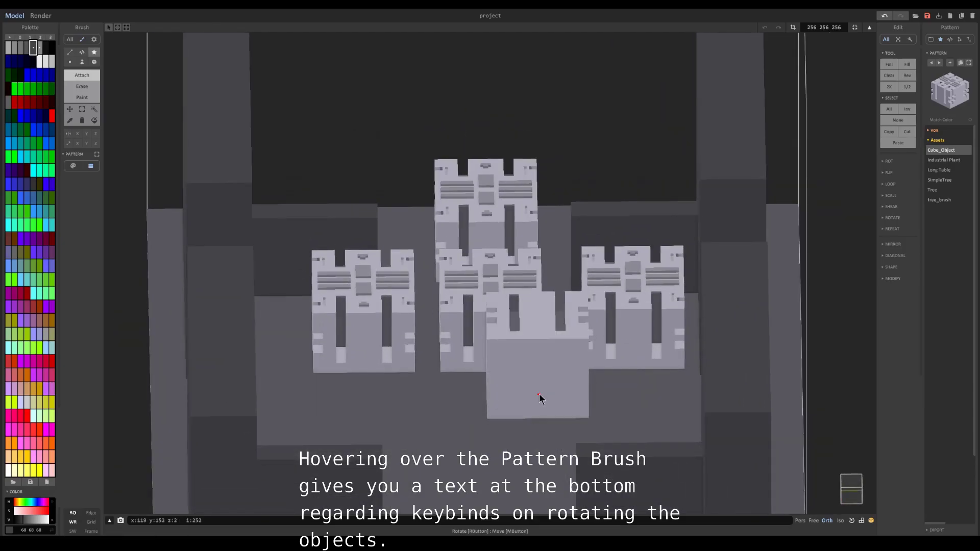
right_click_drag(544, 405, 609, 387)
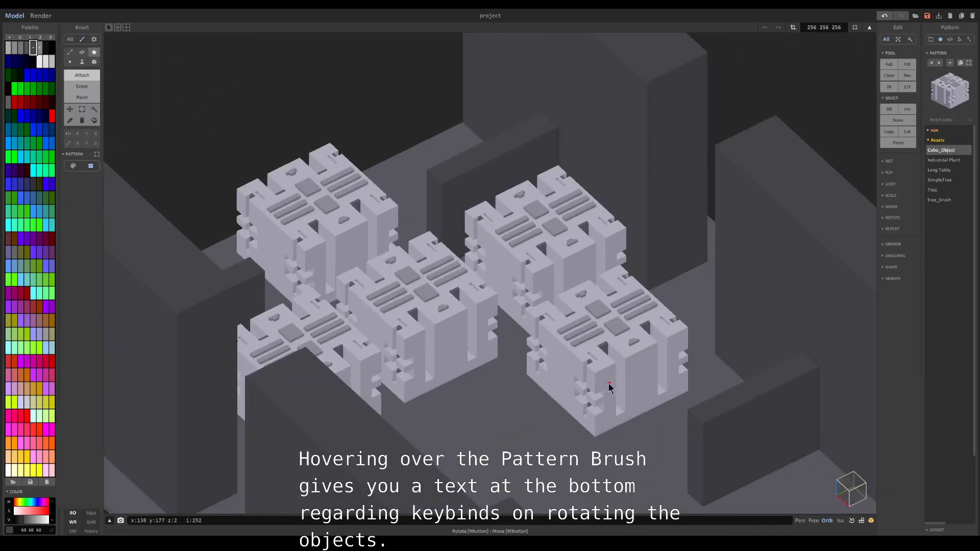
key("Down")
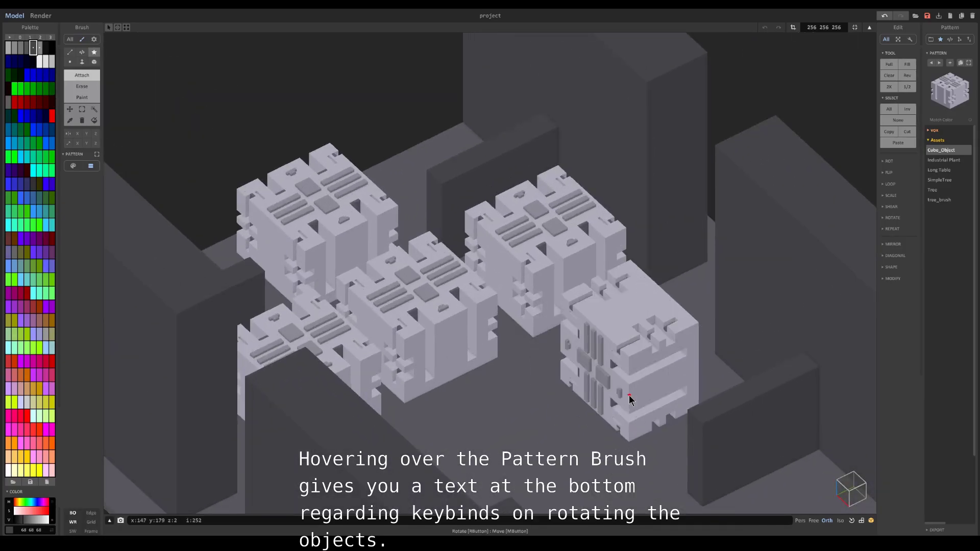
key("Right")
key("Right")
key("Right")
key("Down")
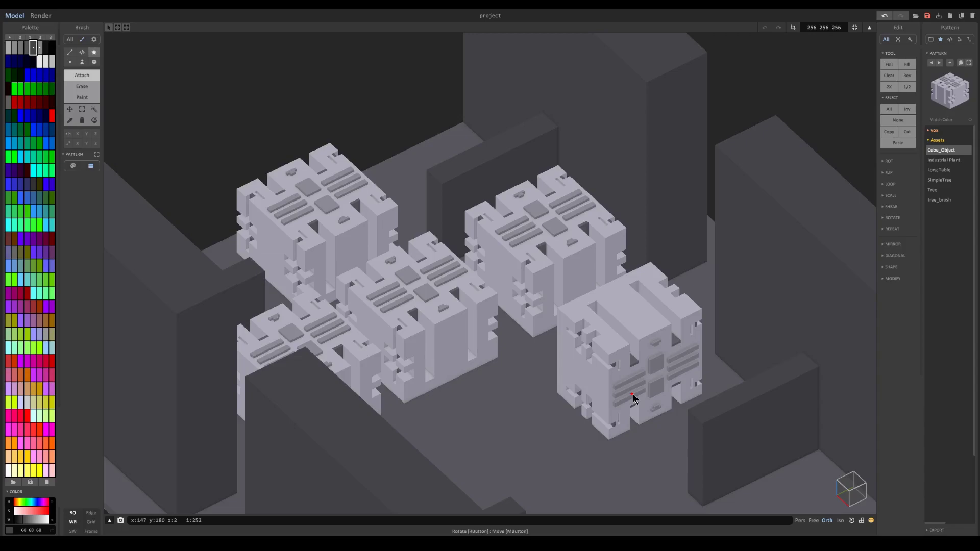
key("Right")
key("Right")
key("Down")
key("Down")
key("Down")
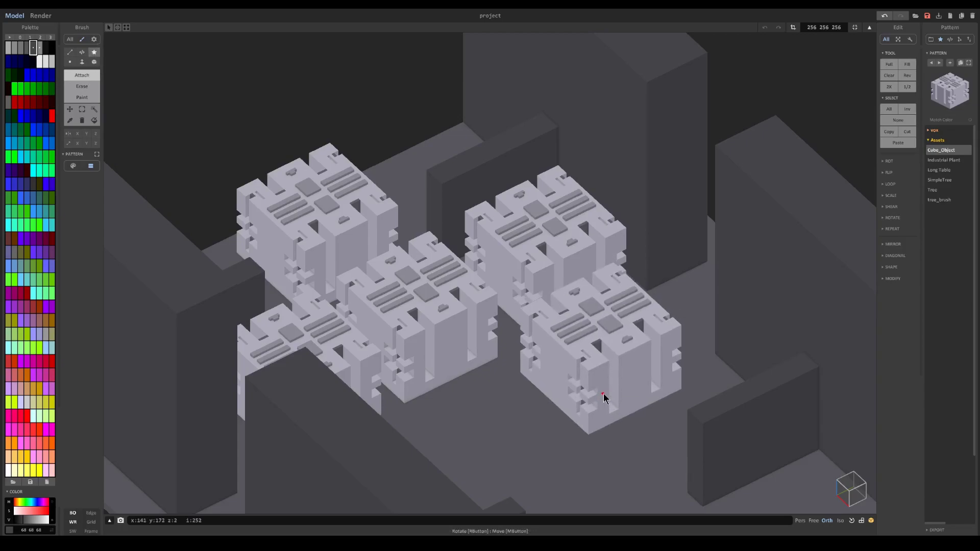
Try raising and lowering the unplaced Cube_Object pattern relative to the floor.
scroll(603, 398, "up", 15)
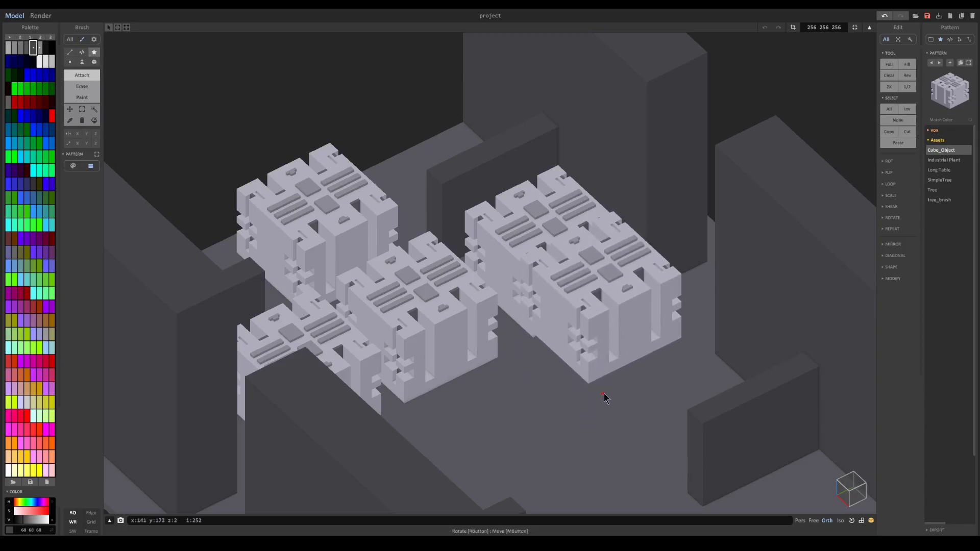
scroll(604, 393, "up", 12)
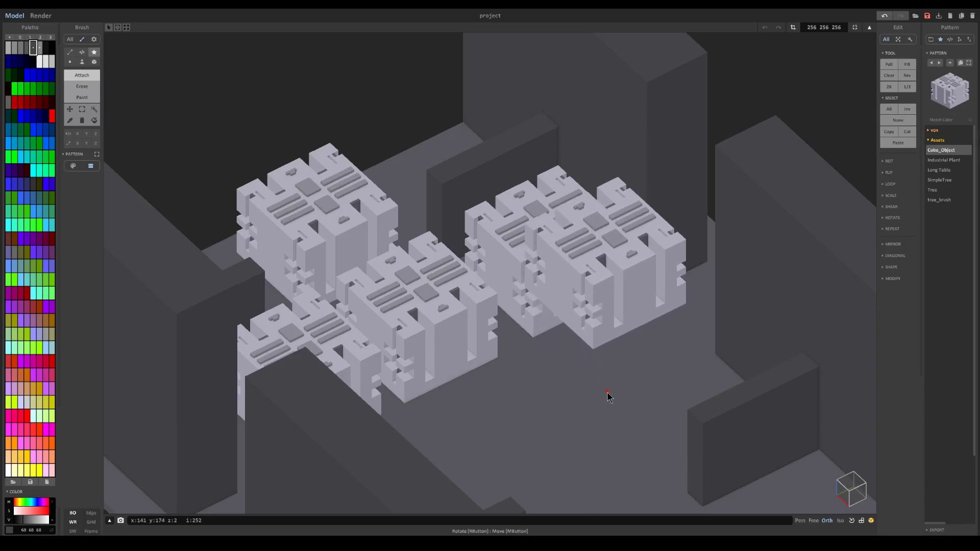
scroll(608, 396, "up", 4)
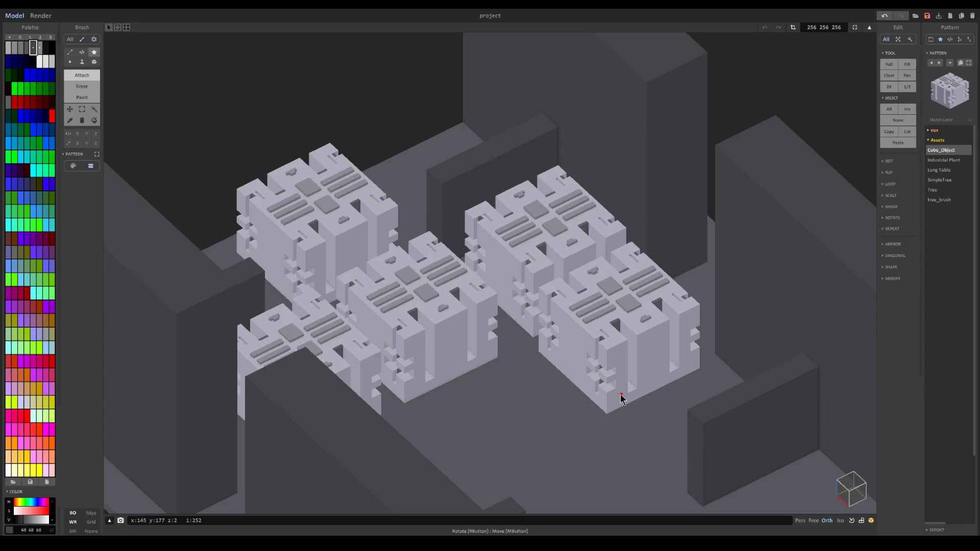
scroll(617, 395, "down", 5)
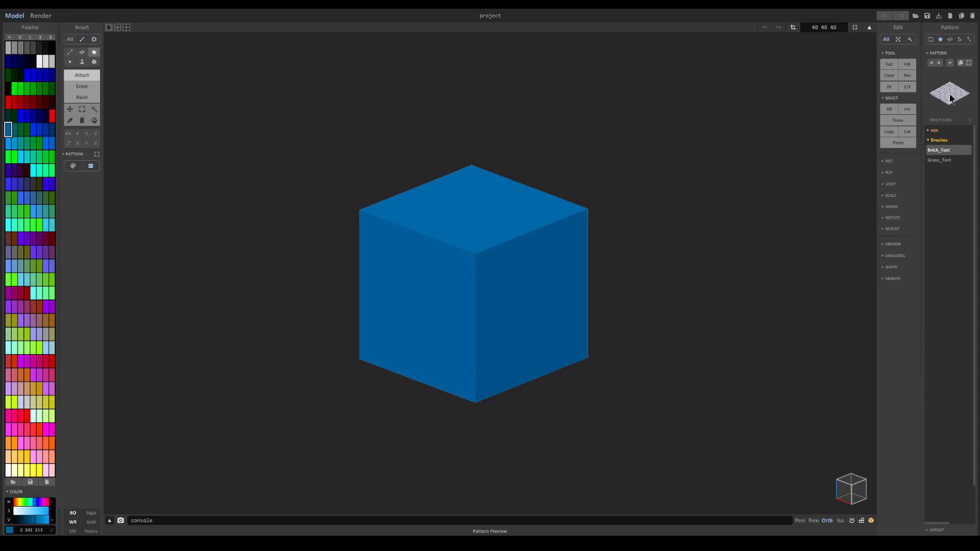
Activate the Pattern brush in Paint mode with the Brick_Text pattern for the blue cube.
left_click(95, 53)
left_click(82, 98)
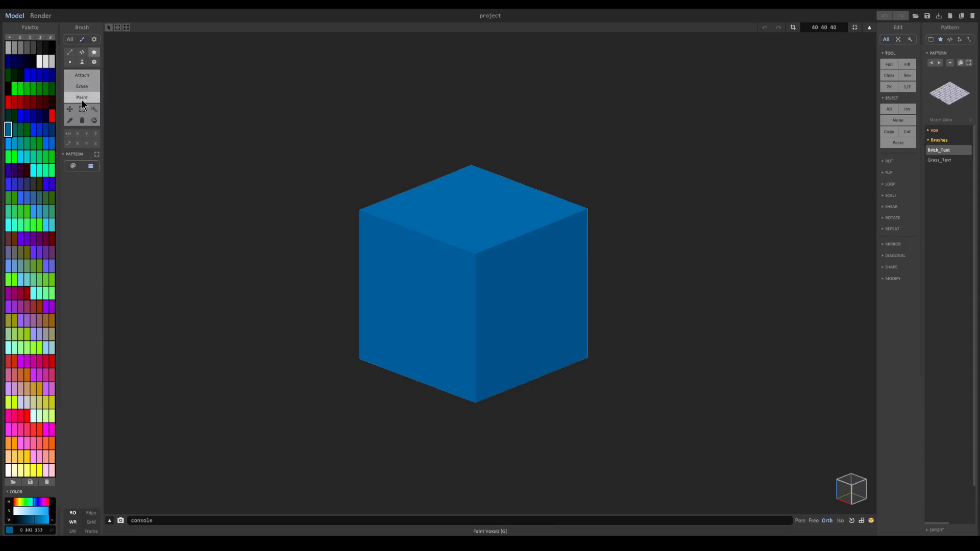
right_click_drag(425, 287, 524, 300)
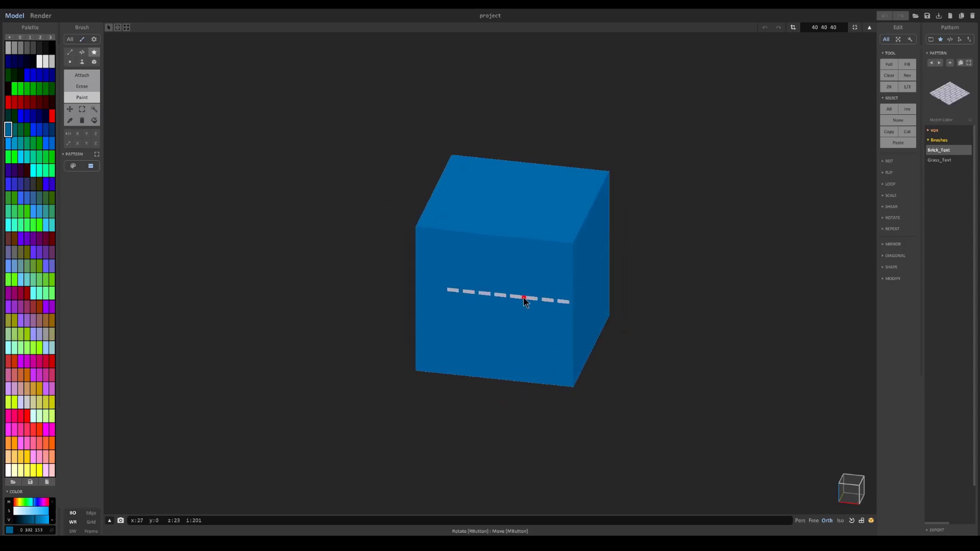
Try the brick pattern on the cube's top face and undo it.
left_click_drag(489, 245, 511, 194)
right_click_drag(512, 196, 510, 205)
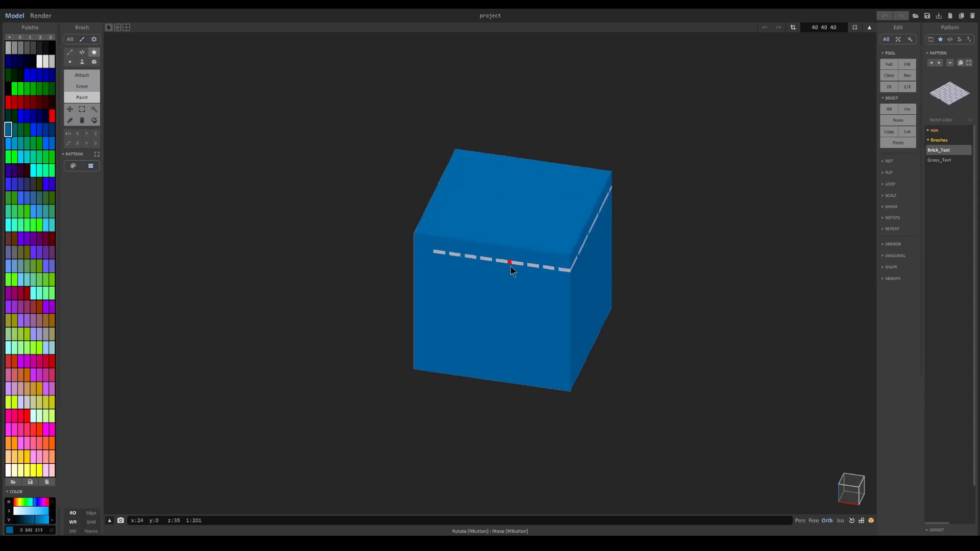
right_click_drag(509, 238, 512, 224)
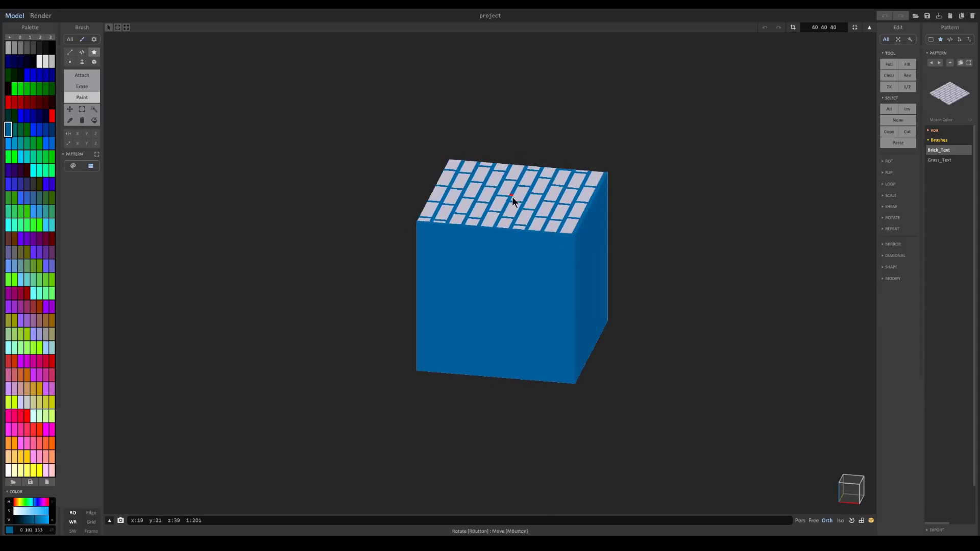
key("ctrl+z")
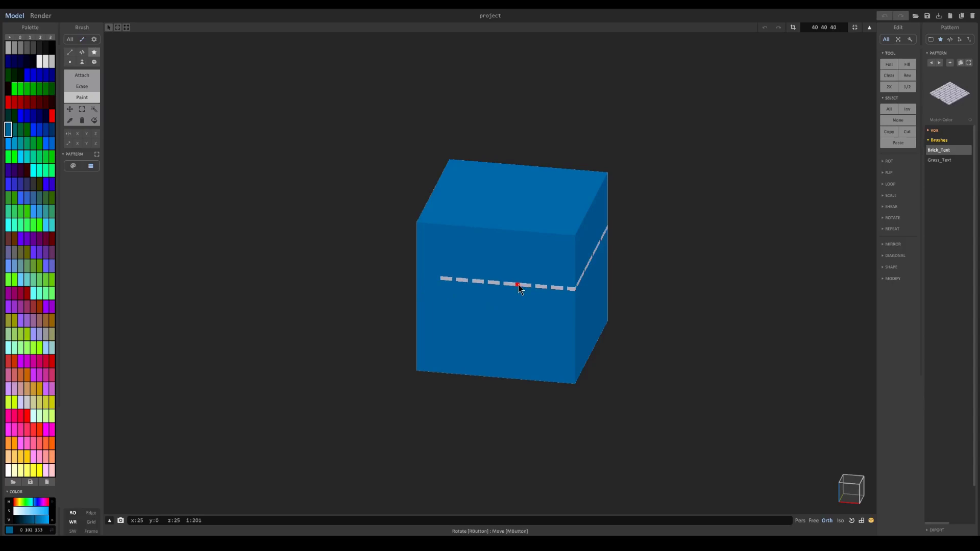
Paint the Brick_Text pattern over the cube's front face and adjacent side face, rotating the pattern to suit each face.
mouse_move(519, 284)
left_mouse_down()
mouse_move(494, 299)
mouse_move(506, 308)
mouse_move(498, 304)
left_mouse_up()
mouse_move(669, 344)
right_mouse_down()
mouse_move(633, 321)
mouse_move(582, 329)
right_mouse_up()
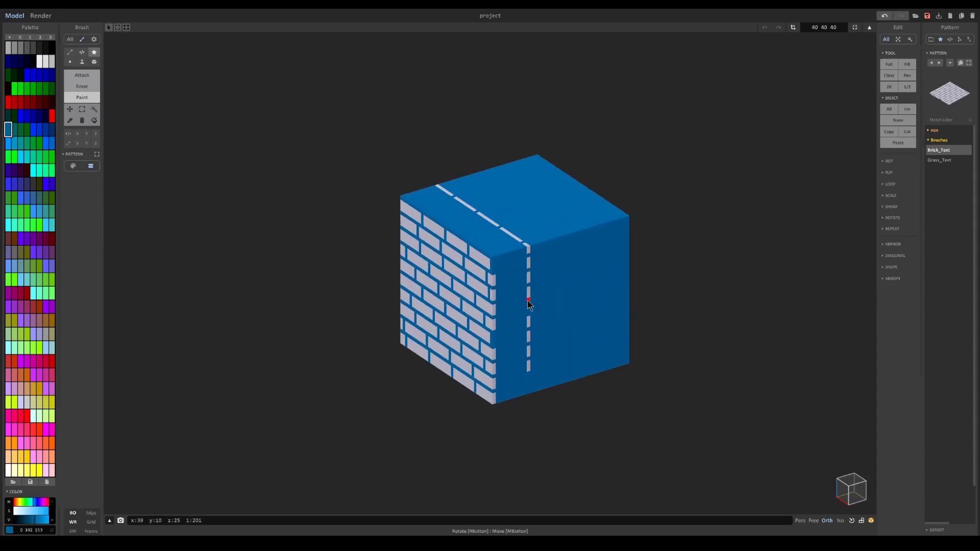
key("Up")
left_click_drag(528, 300, 567, 310)
key("Right")
key("Right")
key("Up")
key("Right")
right_click_drag(567, 309, 659, 284)
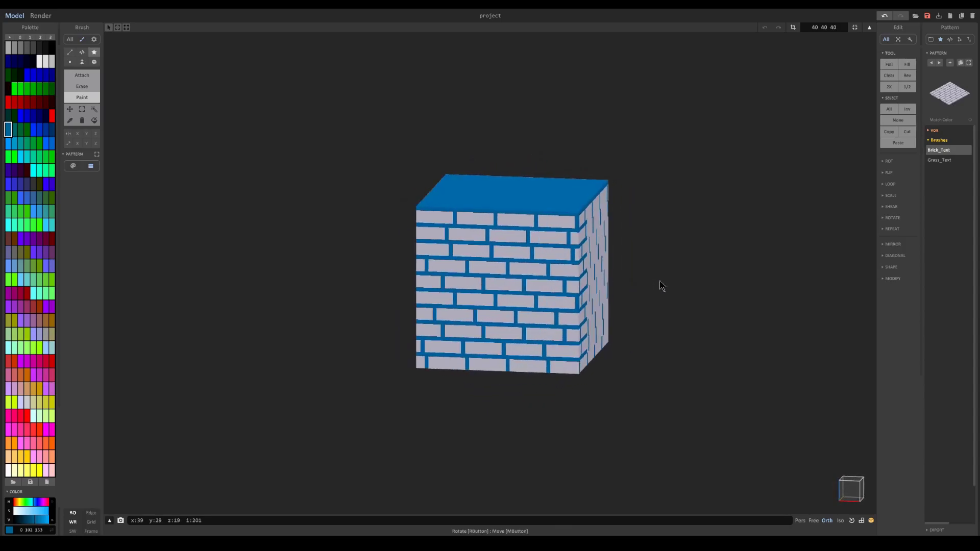
Select the light brick voxels by colour with the Region select tool.
scroll(571, 158, "up", 3)
right_click_drag(558, 176, 550, 179)
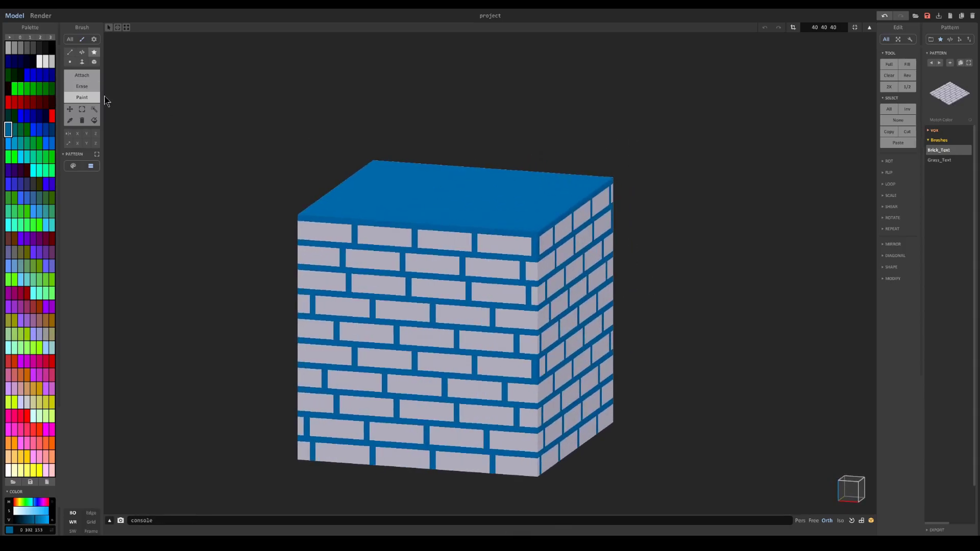
left_click(95, 109)
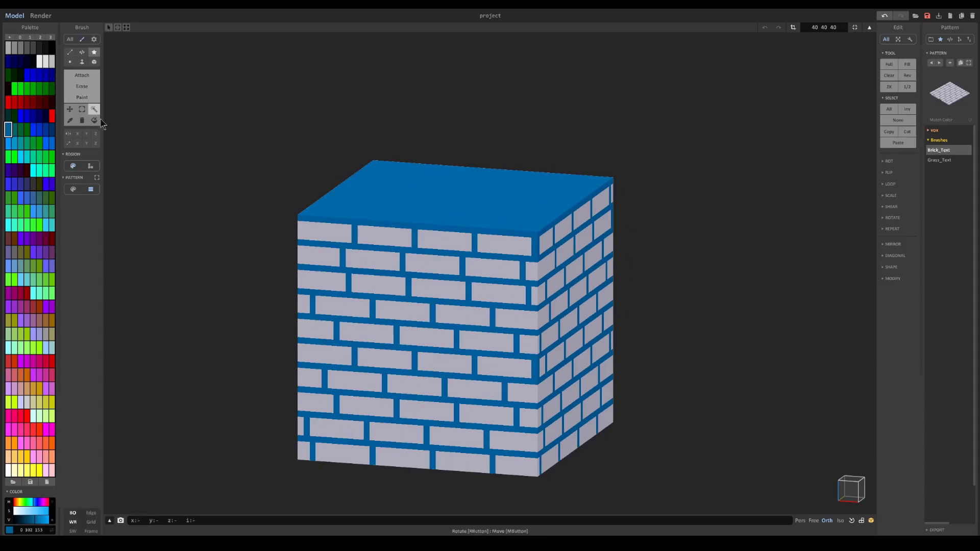
right_click_drag(416, 210, 418, 232)
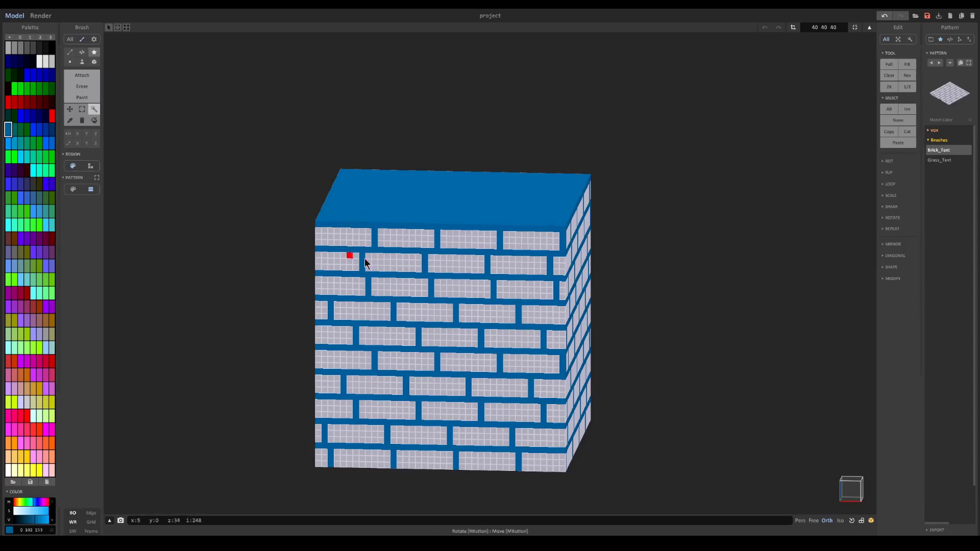
Recolour the blue mortar and top face to a muted blue, RGB 66 112 135.
left_click(23, 511)
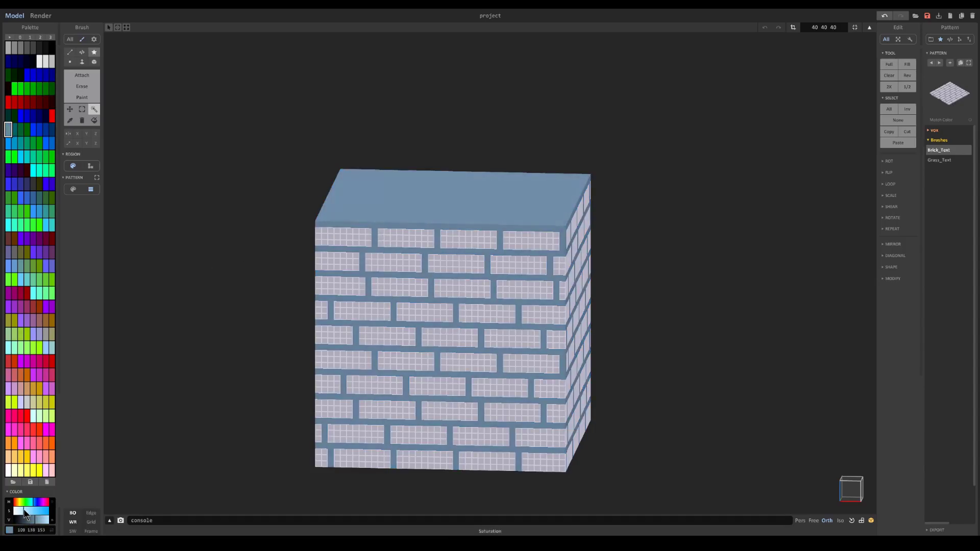
left_click(32, 524)
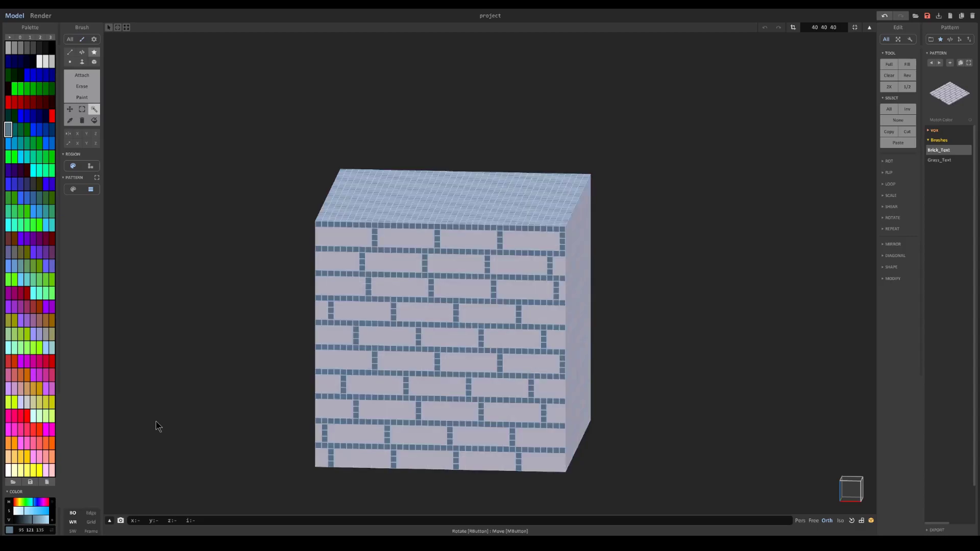
left_click(31, 511)
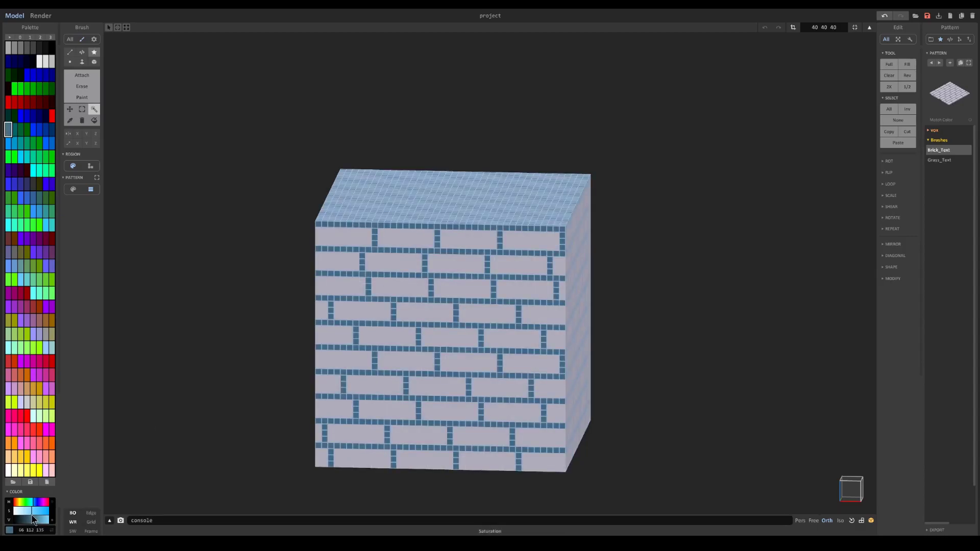
Sample the brick colour from the cube and darken it to RGB 135 135 135.
left_click(401, 267, "alt")
left_click(31, 519)
scroll(31, 519, "up", 5)
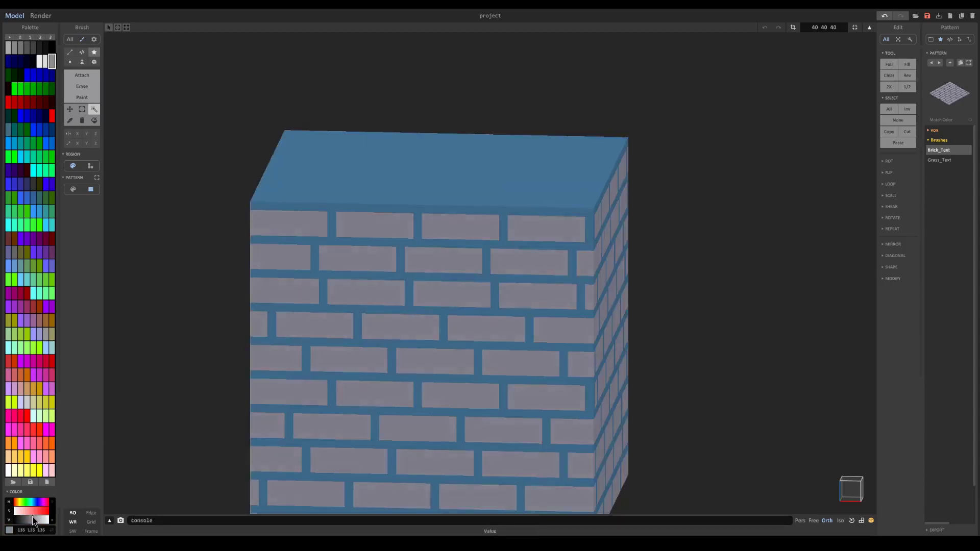
Examine the recoloured brick cube from its corner and switch to the rendered view.
scroll(379, 349, "down", 6)
right_click_drag(379, 352, 319, 346)
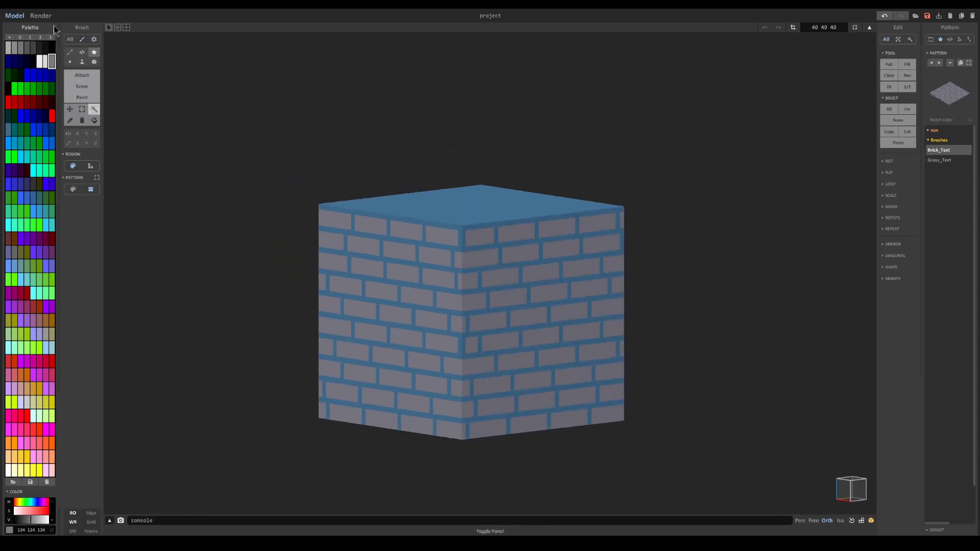
left_click(42, 16)
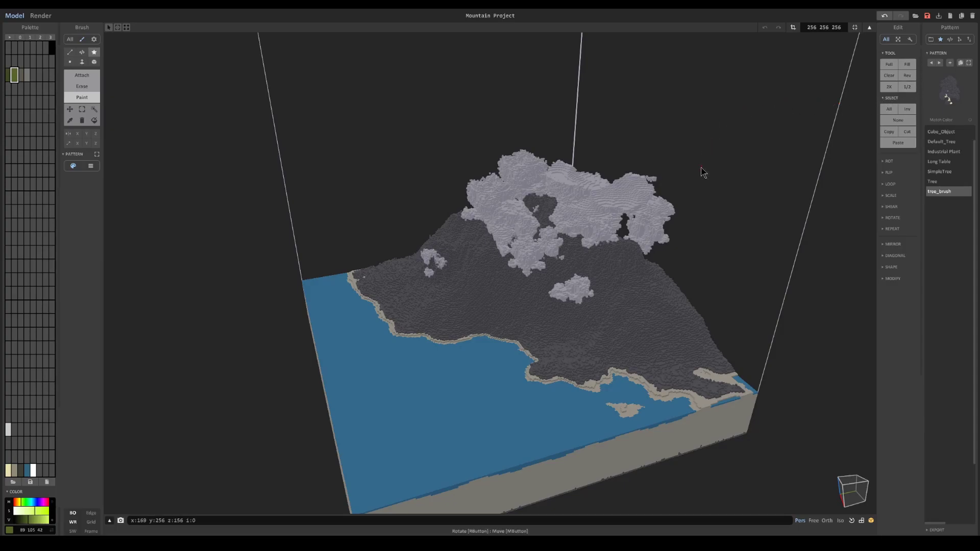
Undo the trial olive-green painting on the mountain's rock surface.
right_click_drag(701, 172, 733, 158)
scroll(733, 159, "up", 4)
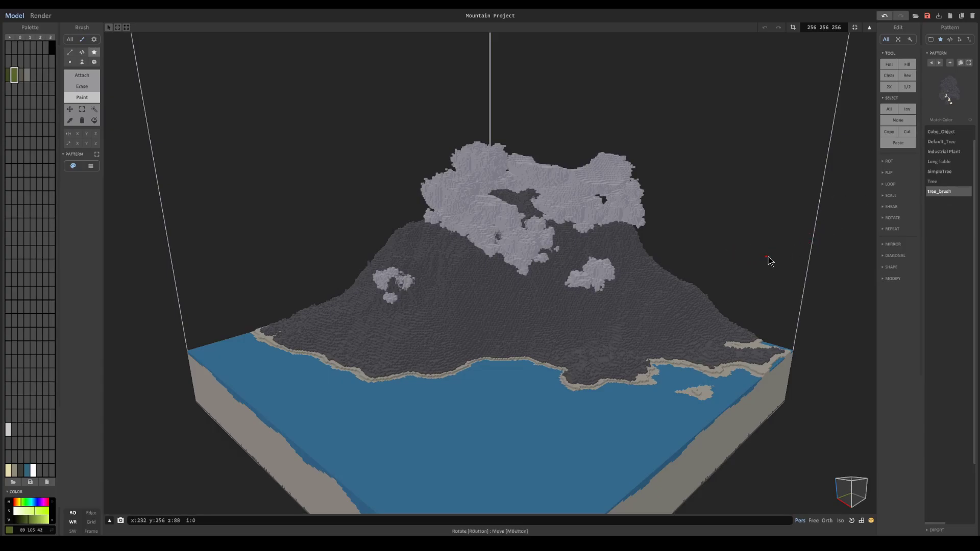
right_click_drag(768, 261, 747, 256)
scroll(698, 268, "down", 2)
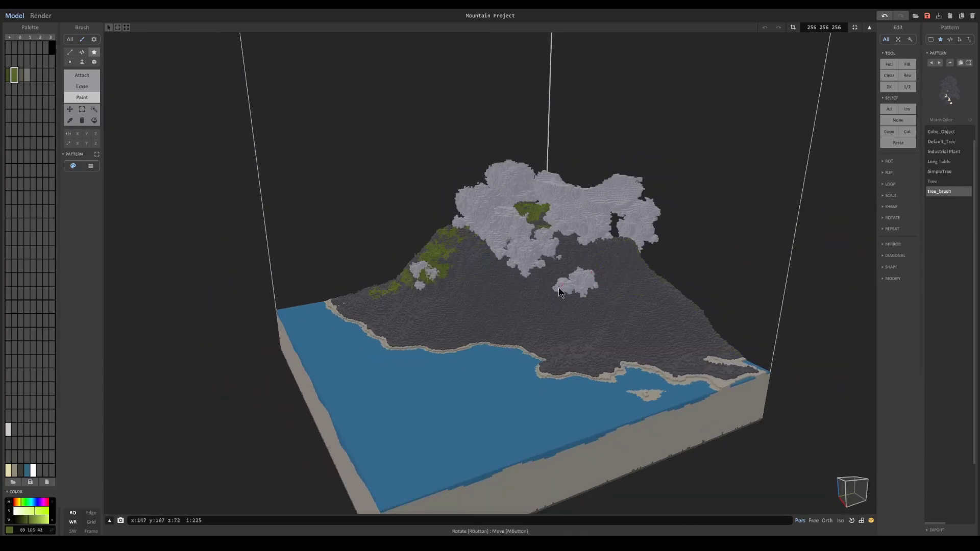
key("ctrl+z")
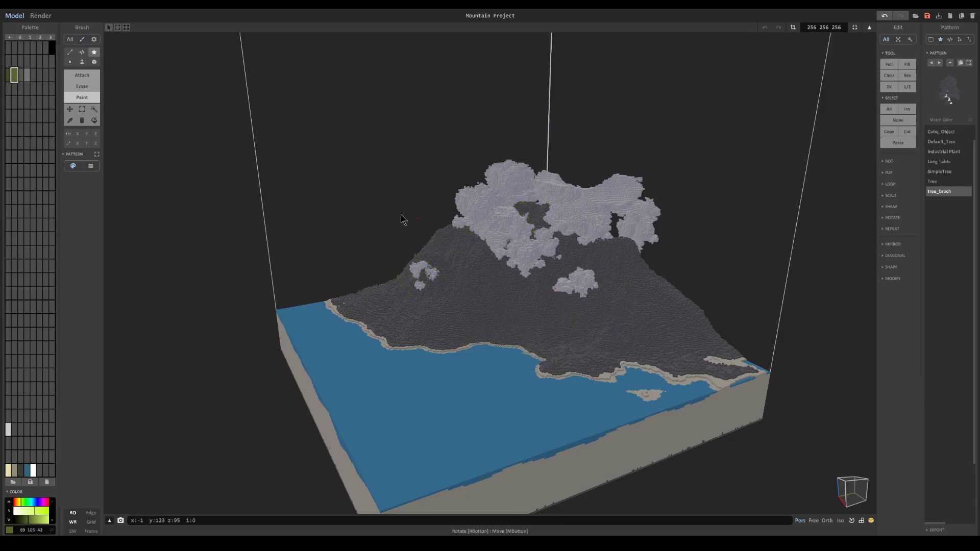
Select the mountain model's blue water and sand voxels by colour with the Region select tool.
left_click(93, 111)
left_click(458, 281)
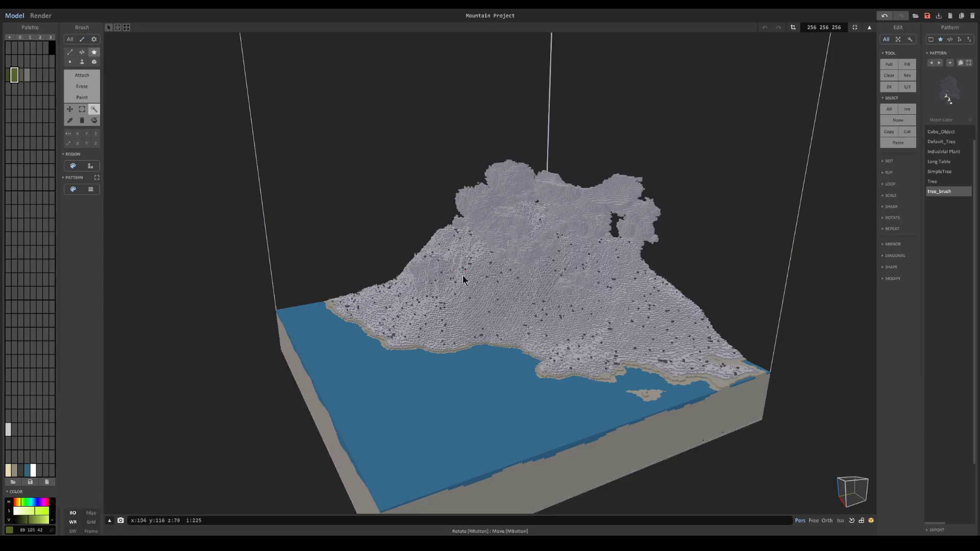
scroll(470, 296, "up", 5)
left_click(466, 384)
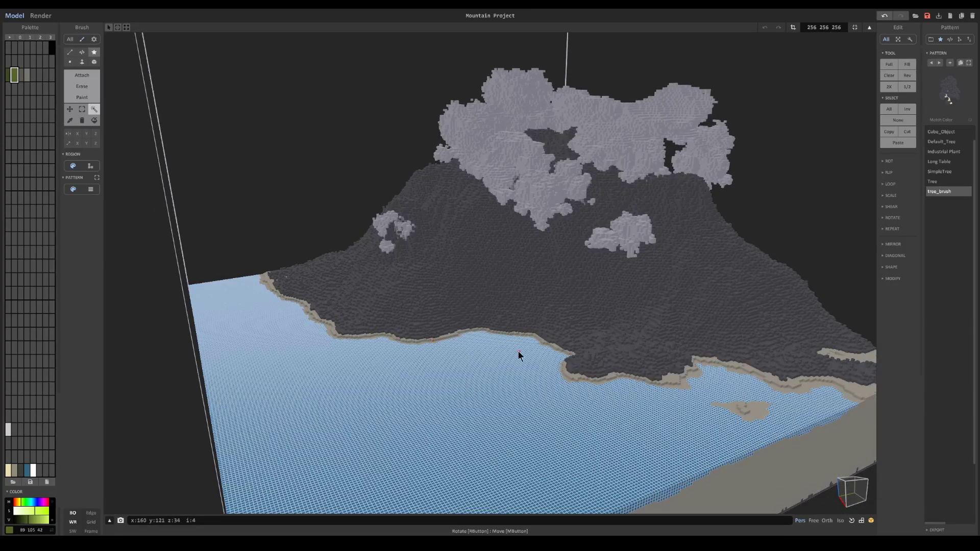
scroll(510, 352, "up", 3)
scroll(510, 370, "down", 5)
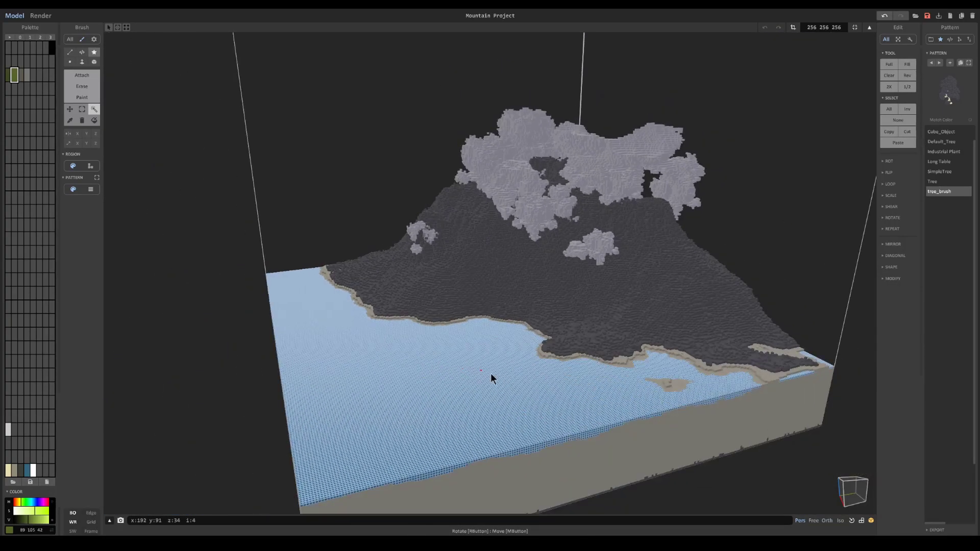
left_click(633, 357)
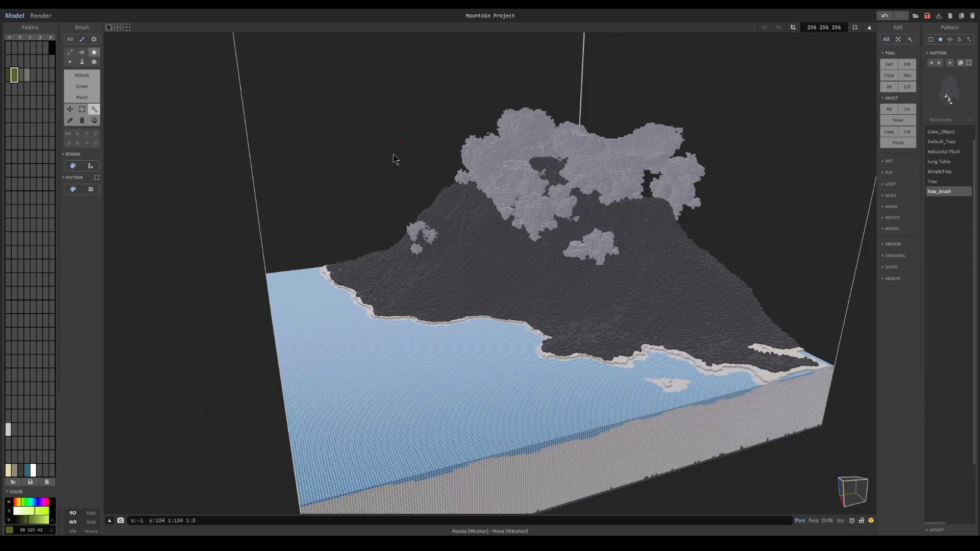
Try deleting the selected water and sand voxels from the mountain model.
scroll(564, 221, "down", 3)
right_click_drag(564, 221, 545, 247)
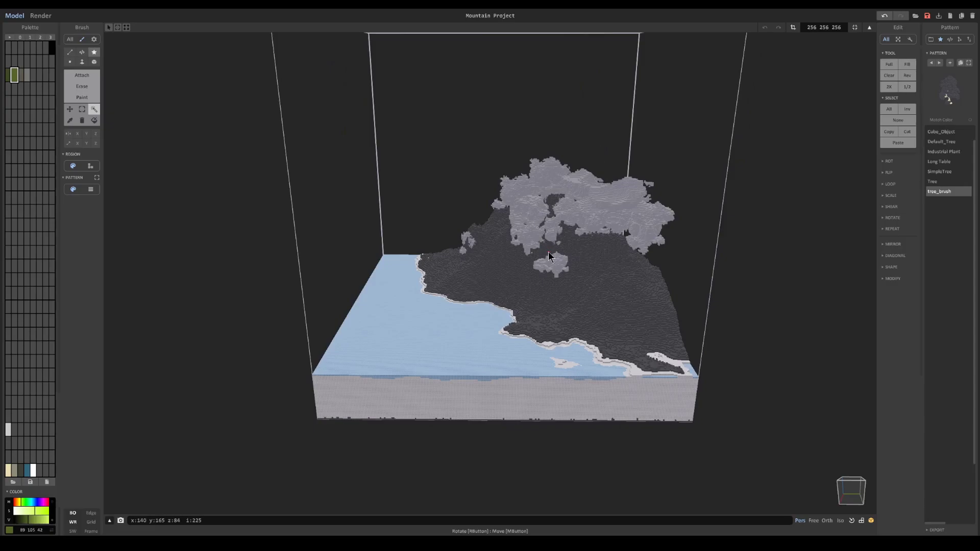
right_click_drag(545, 255, 628, 260)
key("Delete")
key("ctrl+z")
scroll(680, 275, "down", 5)
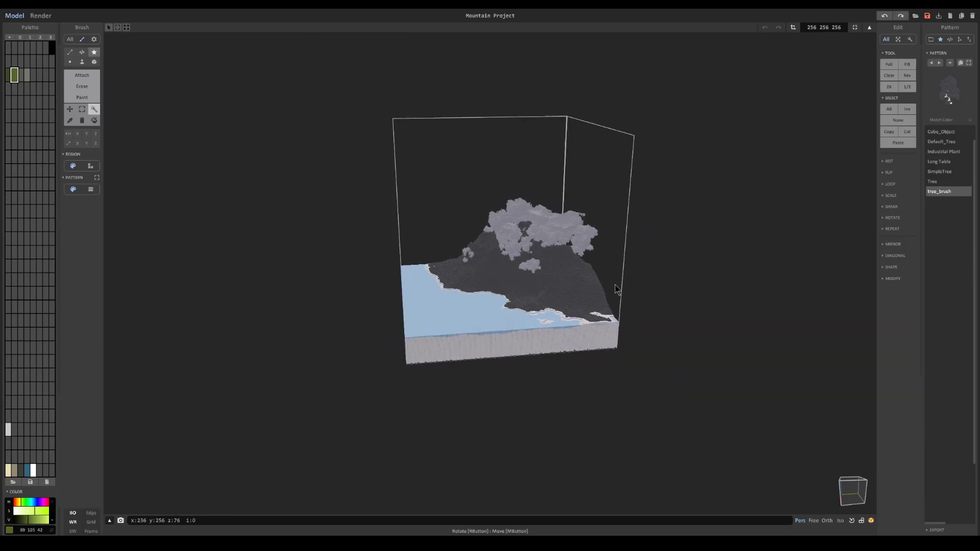
Paste the water and sand voxels as a separate object beside the mountain and fit its model size.
key("Tab")
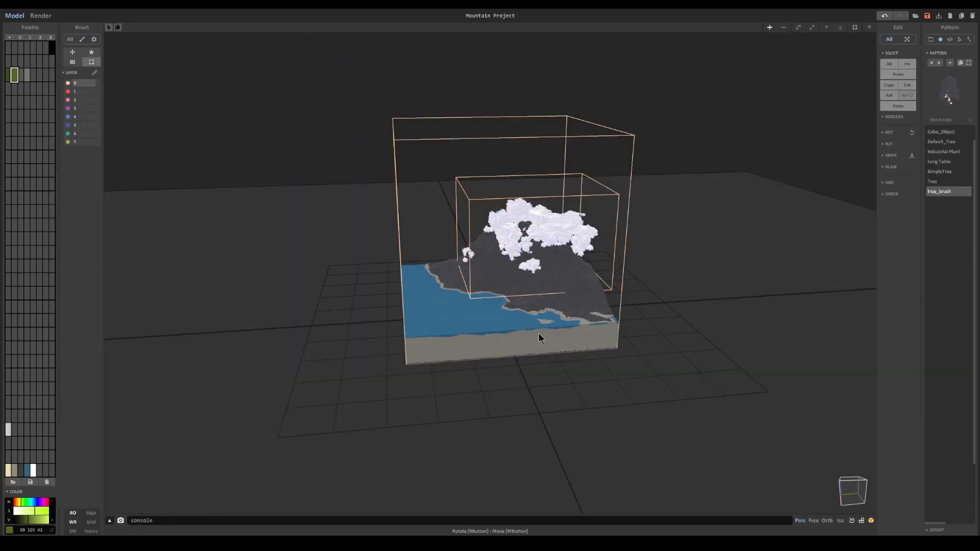
left_click_drag(544, 226, 547, 313)
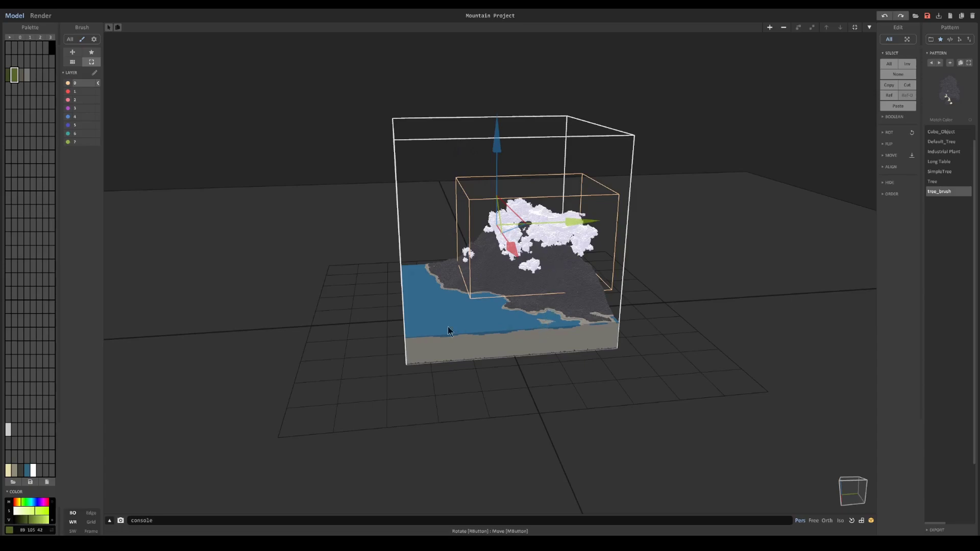
left_click(284, 303)
key("ctrl+v")
left_click_drag(565, 223, 344, 238)
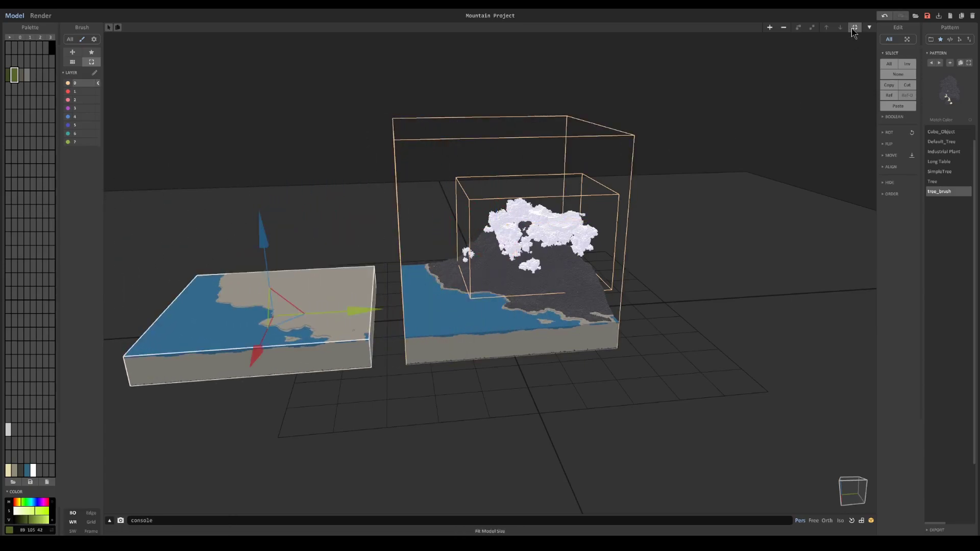
key("Tab")
scroll(428, 287, "up", 3)
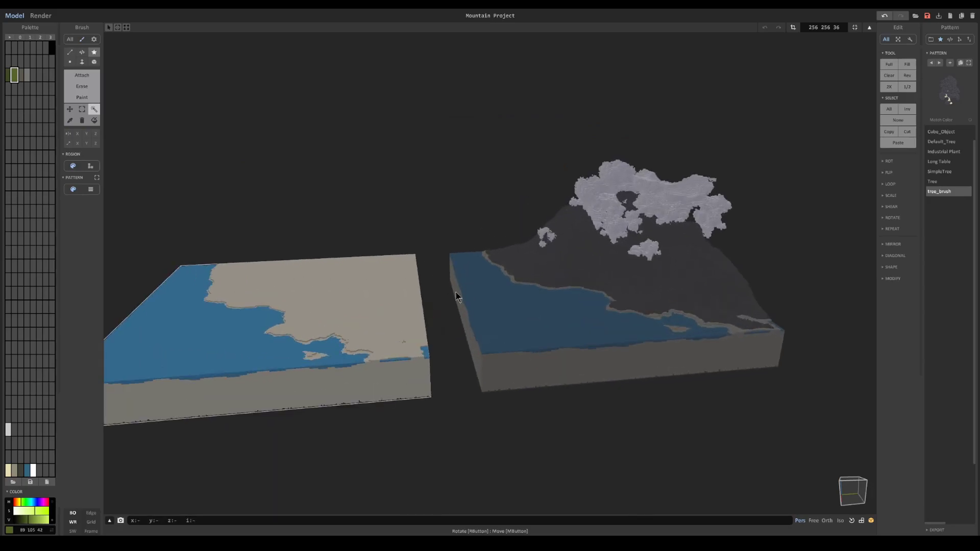
Open the original mountain model, select its water and sand voxels by colour, and delete them.
key("Tab")
double_click(546, 339)
left_click(546, 338)
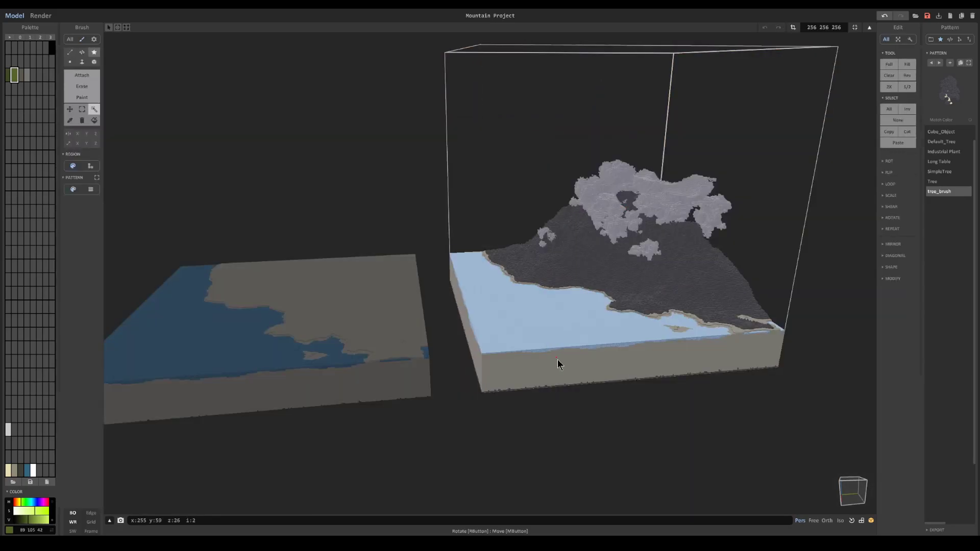
left_click(582, 360, "shift")
key("Delete")
scroll(581, 317, "up", 5)
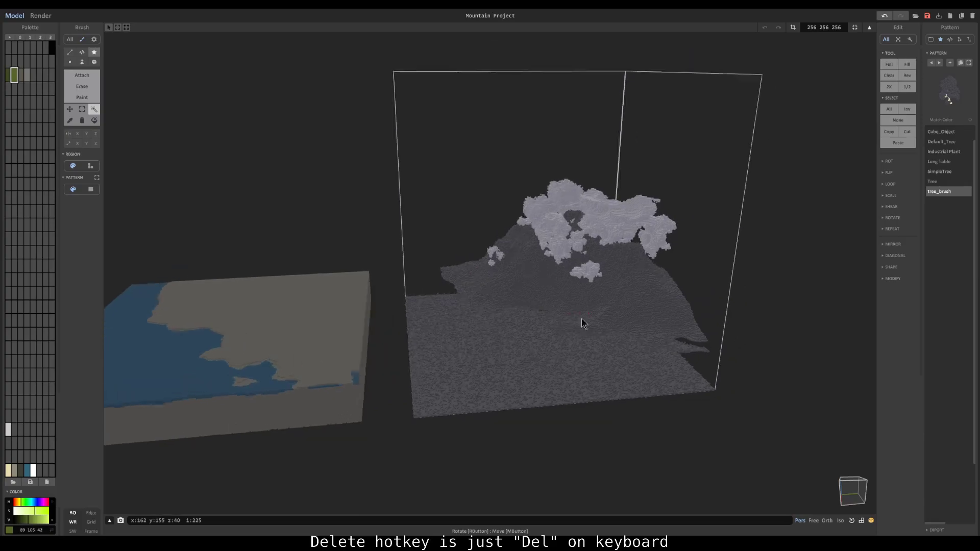
Assign the white snow object to layer 1 and hide that layer.
key("Tab")
left_click(646, 199)
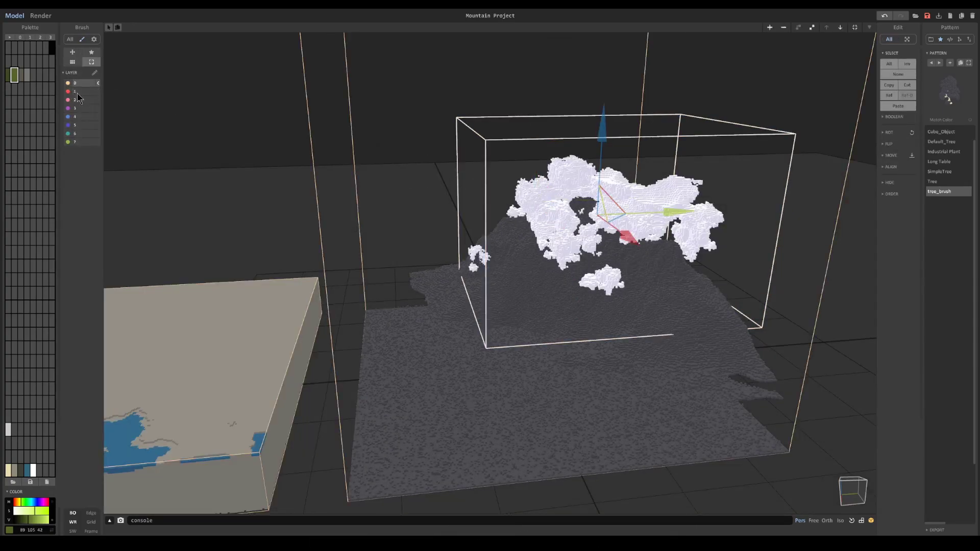
left_click(97, 91)
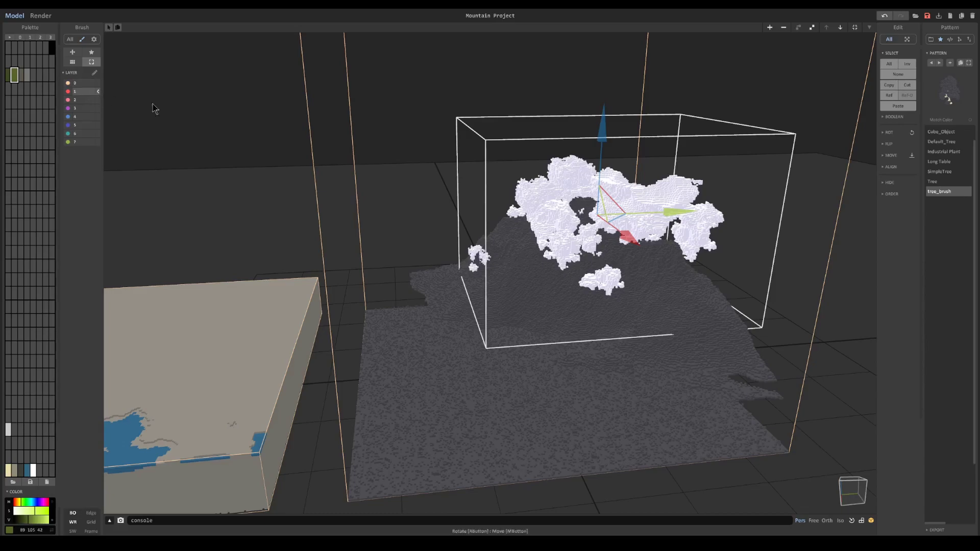
left_click(827, 208)
left_click(576, 196)
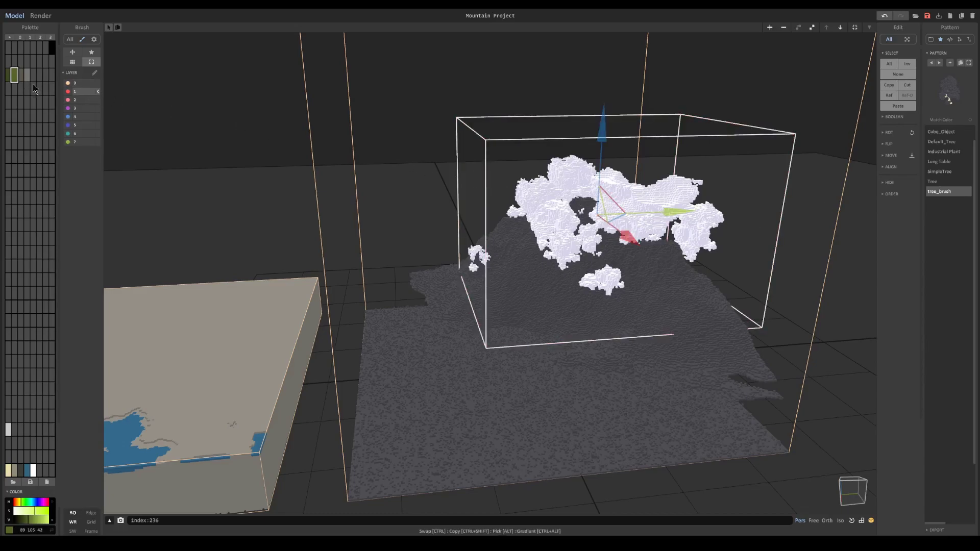
left_click(68, 91)
Paint dark green patches, RGB 60 75 36, over the mountain's rock with the tree_brush pattern in Paint mode.
scroll(517, 270, "down", 5)
left_click(508, 338)
double_click(508, 338)
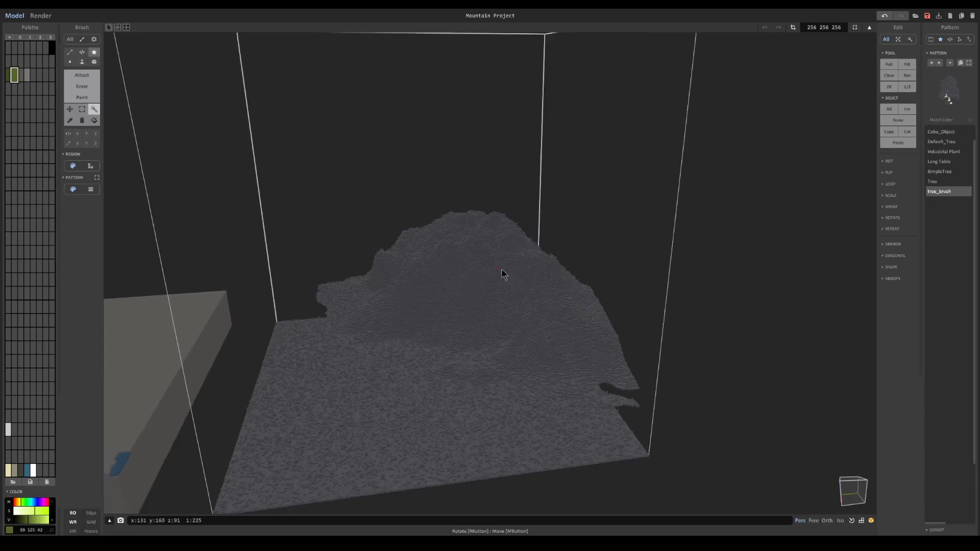
left_click(94, 53)
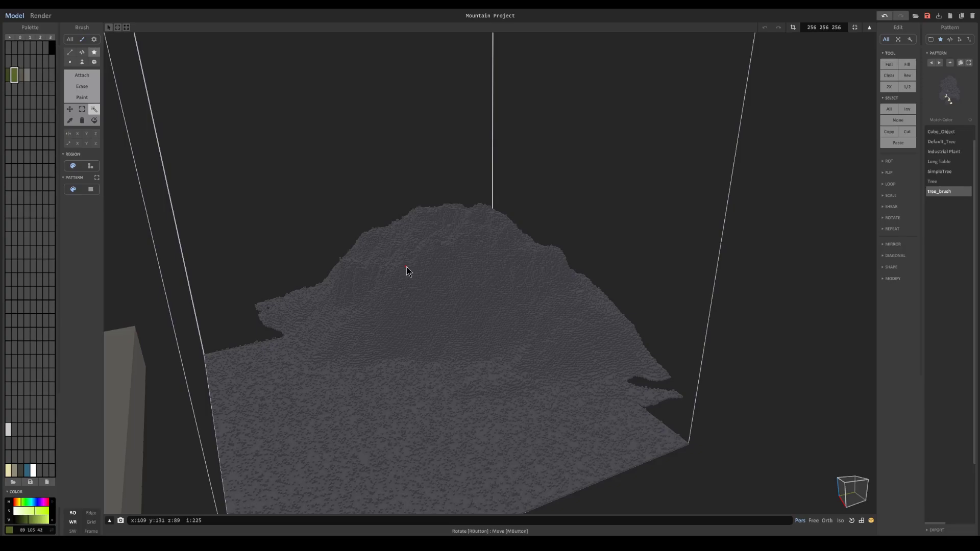
middle_click_drag(320, 233, 454, 224)
scroll(453, 223, "up", 2)
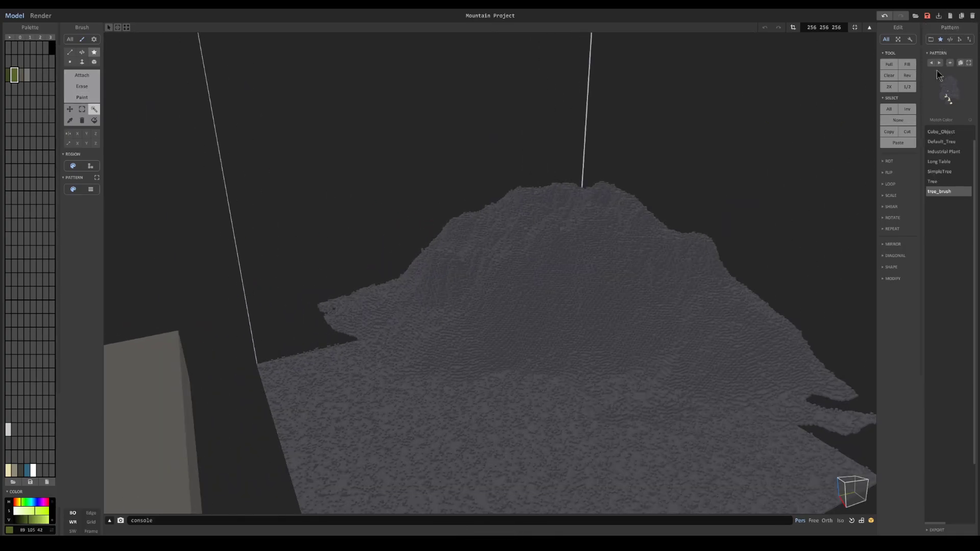
left_click(8, 75)
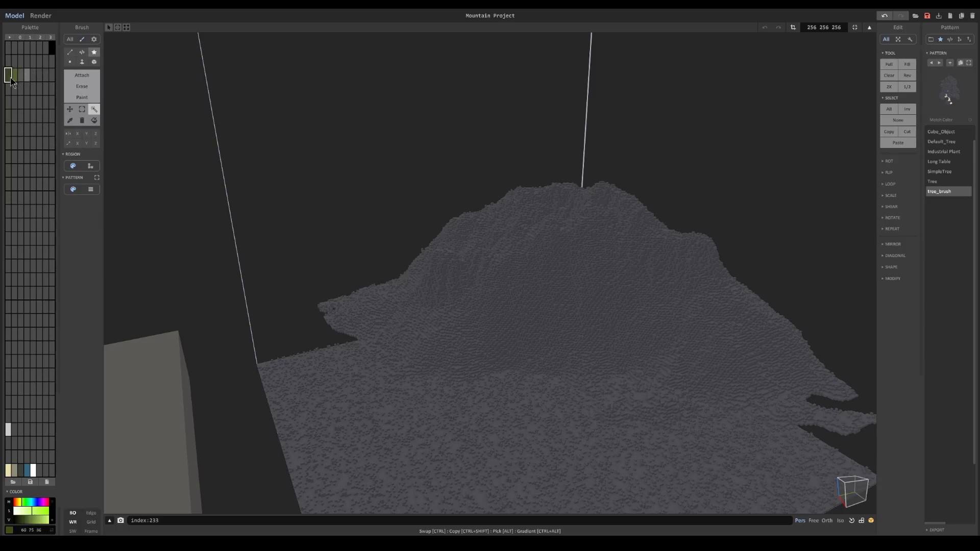
left_click(91, 98)
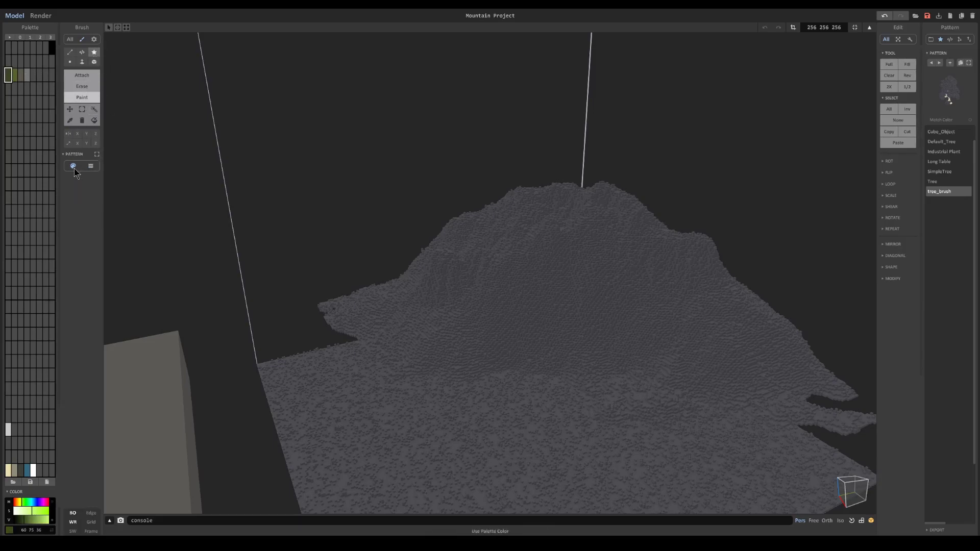
mouse_move(515, 210)
left_mouse_down()
mouse_move(532, 284)
mouse_move(553, 306)
mouse_move(673, 360)
mouse_move(490, 324)
mouse_move(494, 313)
mouse_move(744, 320)
mouse_move(736, 339)
left_mouse_up()
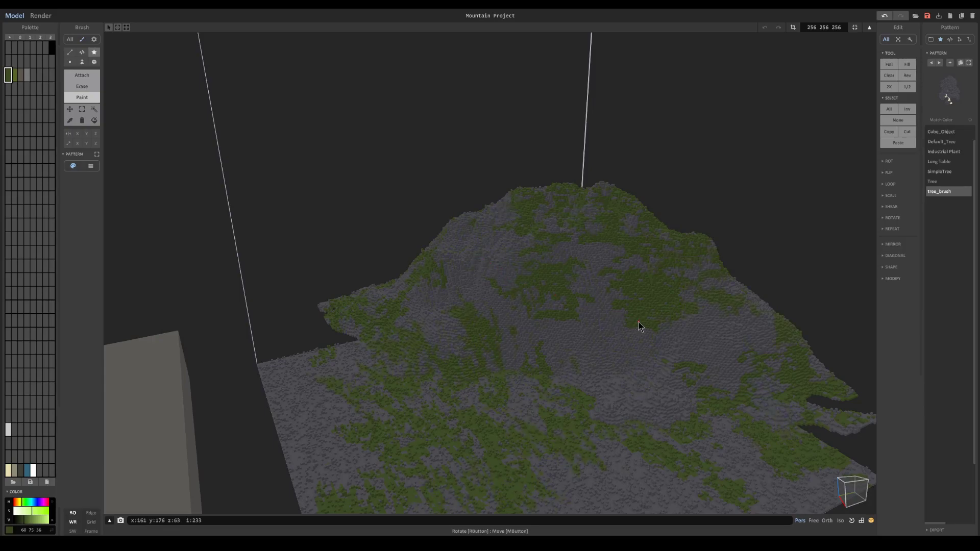
right_click_drag(509, 273, 530, 261)
mouse_move(446, 378)
right_mouse_down()
mouse_move(408, 378)
mouse_move(357, 359)
mouse_move(305, 236)
right_mouse_up()
scroll(304, 236, "up", 1)
Select the dark green voxels by colour with the Region select tool and remove them from the mountain.
left_click(94, 109)
right_click_drag(551, 255, 447, 250)
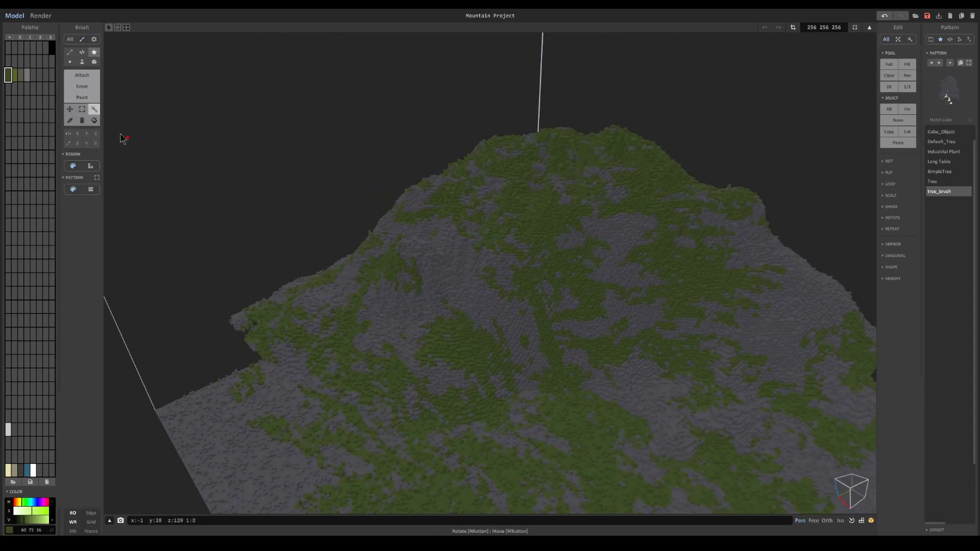
left_click(545, 210)
right_click_drag(545, 210, 544, 234)
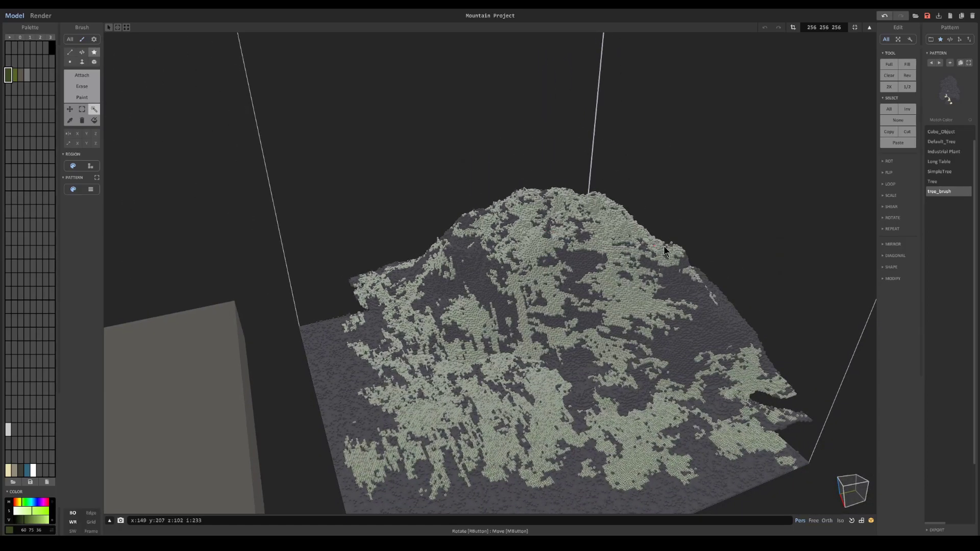
scroll(684, 255, "down", 3)
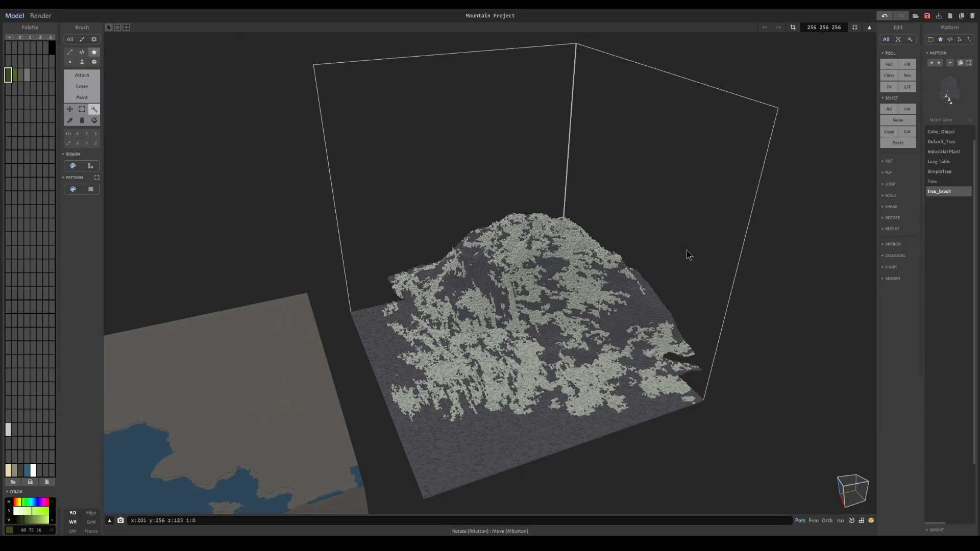
key("Delete")
Place the dark green voxels in a separate object beside the mountain and open it for editing.
key("Tab")
left_click(808, 296)
scroll(805, 295, "down", 3)
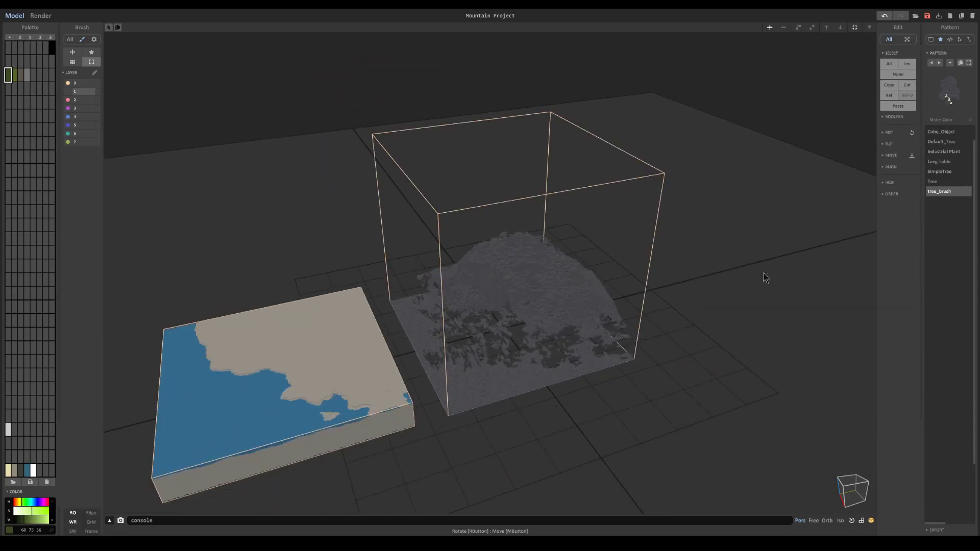
right_click_drag(765, 277, 631, 235)
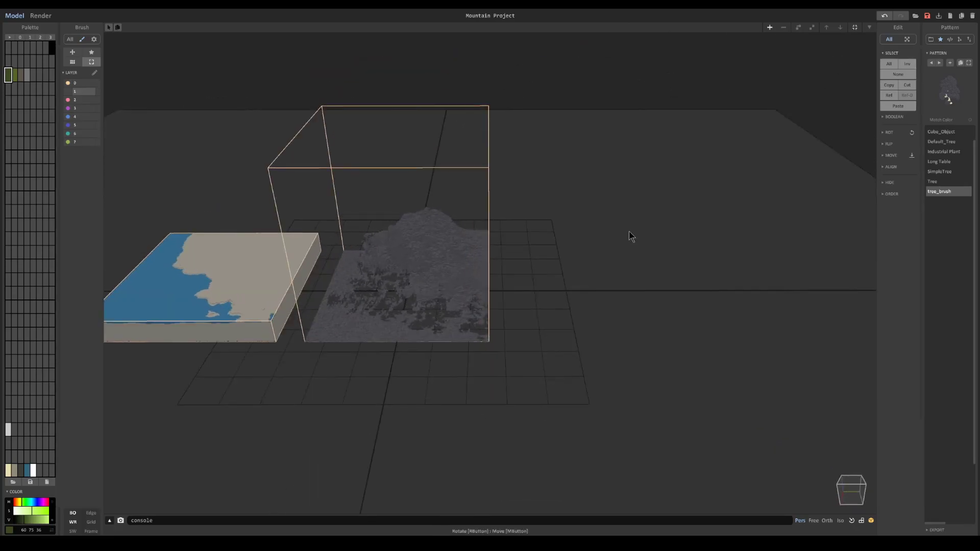
left_click(458, 252)
left_click_drag(468, 221, 733, 237, "alt")
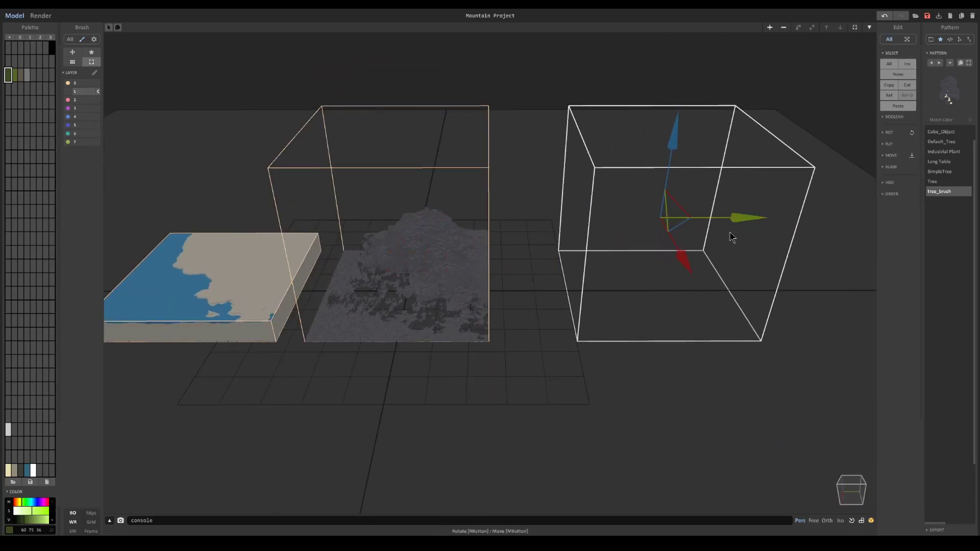
key("Tab")
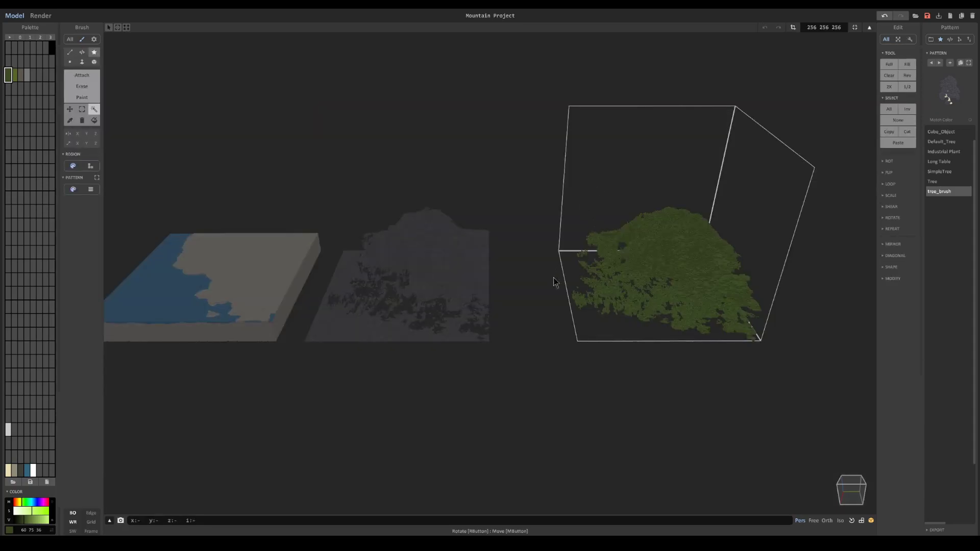
Switch editing from the green object to the remaining grey rock object.
right_click_drag(630, 301, 286, 157)
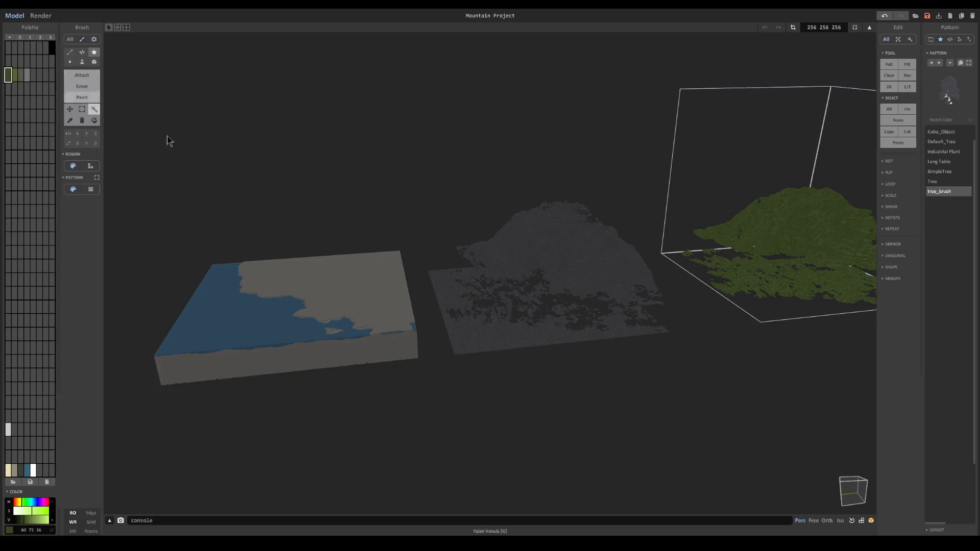
right_click_drag(502, 255, 557, 269)
key("Tab")
left_click(546, 277)
key("Tab")
scroll(546, 277, "up", 3)
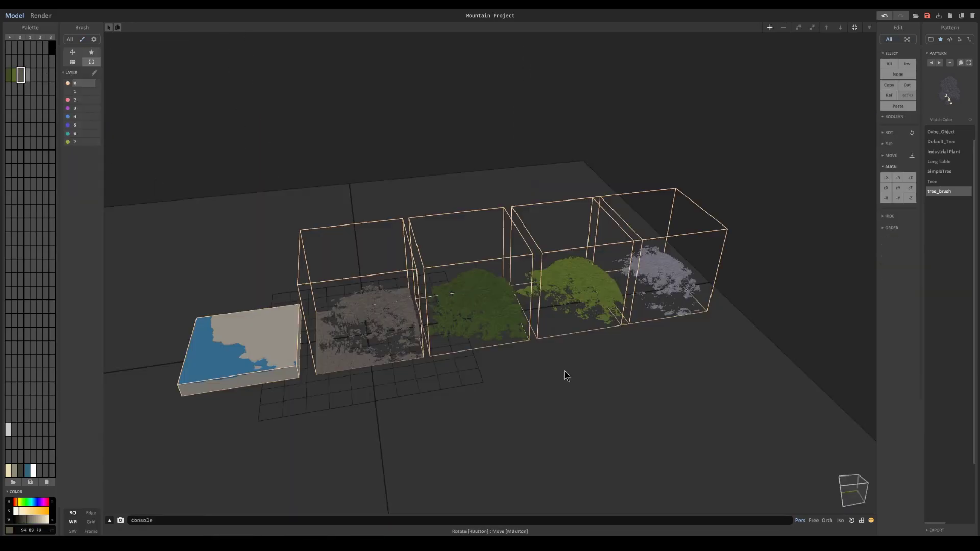
Select the base and the four mountain colour objects, and show the alignment options.
middle_click_drag(564, 371, 612, 333)
right_click_drag(613, 333, 561, 364)
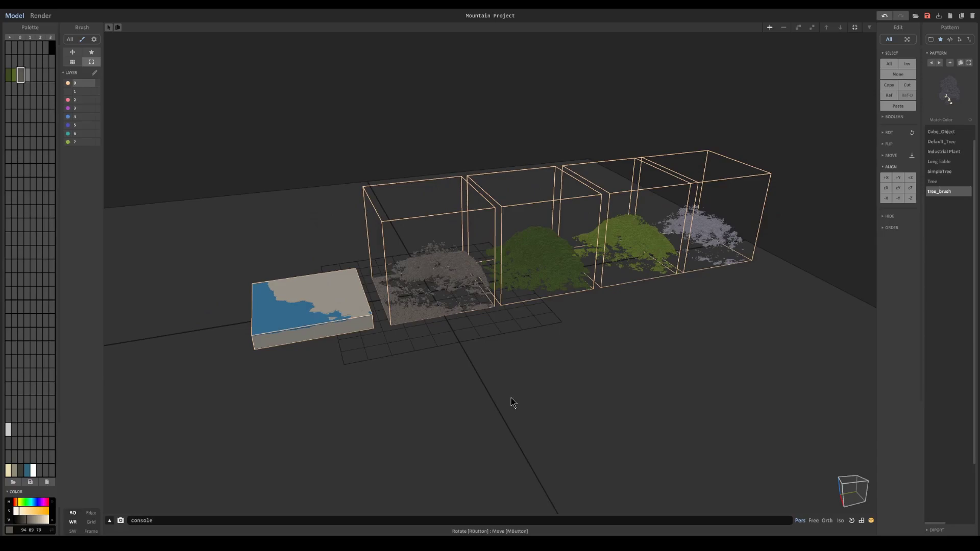
right_click_drag(511, 398, 492, 398)
scroll(486, 400, "down", 3)
left_click_drag(312, 179, 805, 353)
scroll(708, 351, "up", 3)
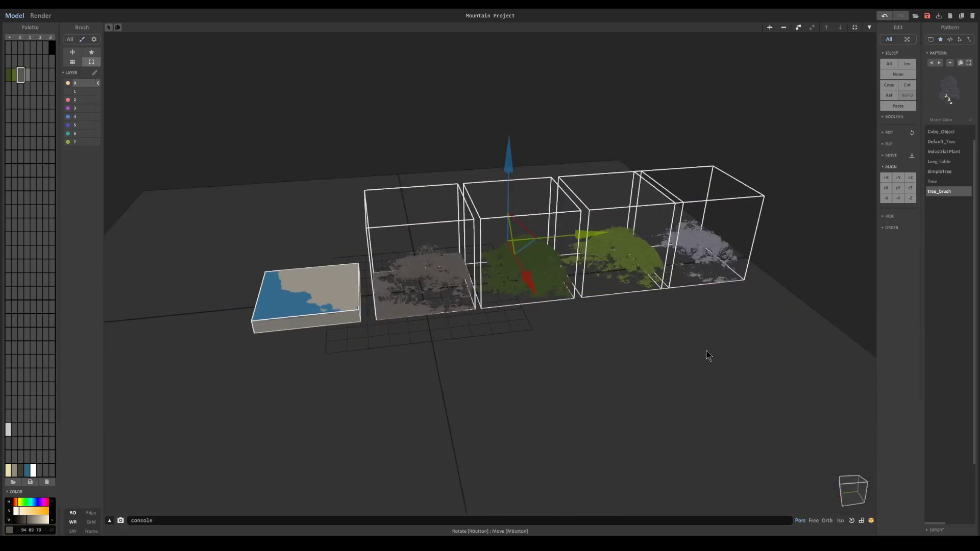
left_click(890, 167)
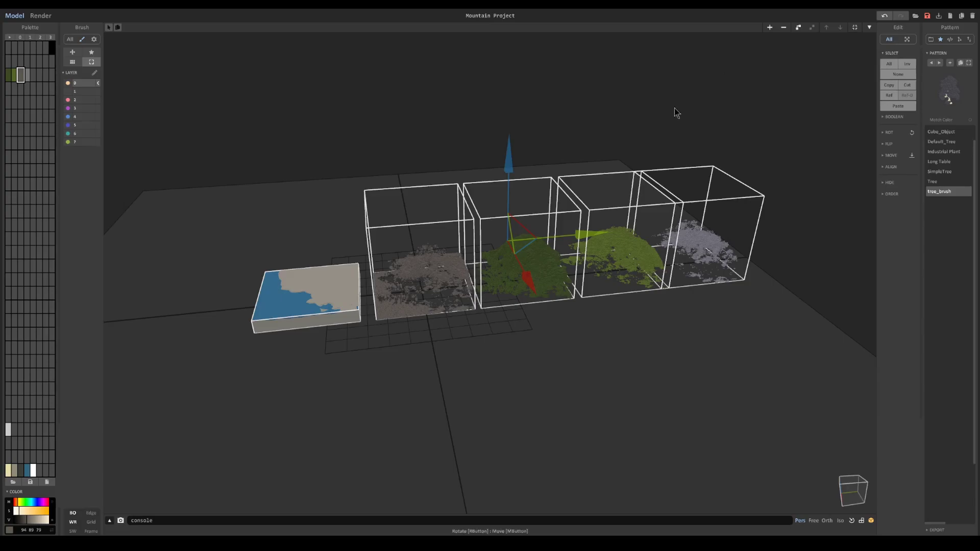
scroll(672, 122, "up", 2)
key("Tab")
key("Tab")
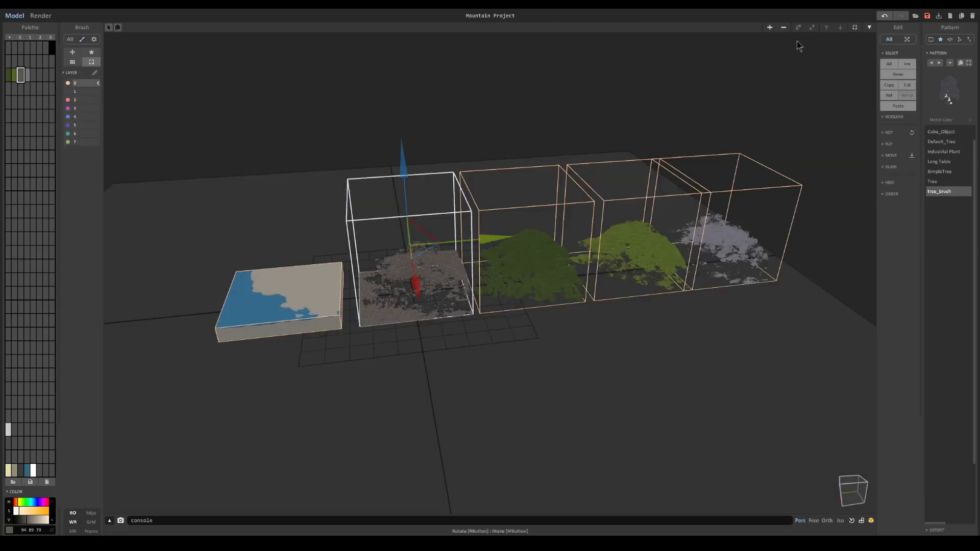
left_click(892, 168)
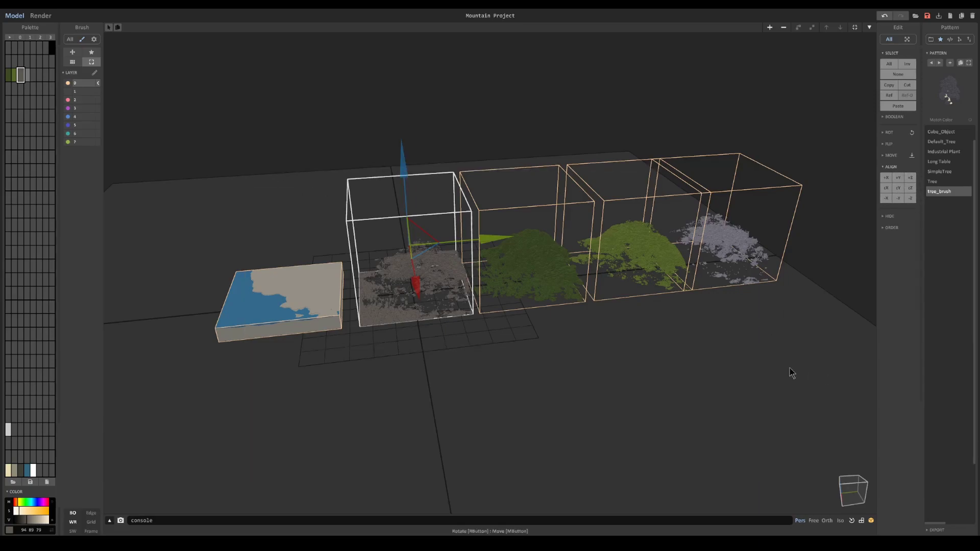
Select the base and all four mountain colour objects and align them to -Y, so the pieces overlap on the base.
left_click_drag(158, 140, 862, 439)
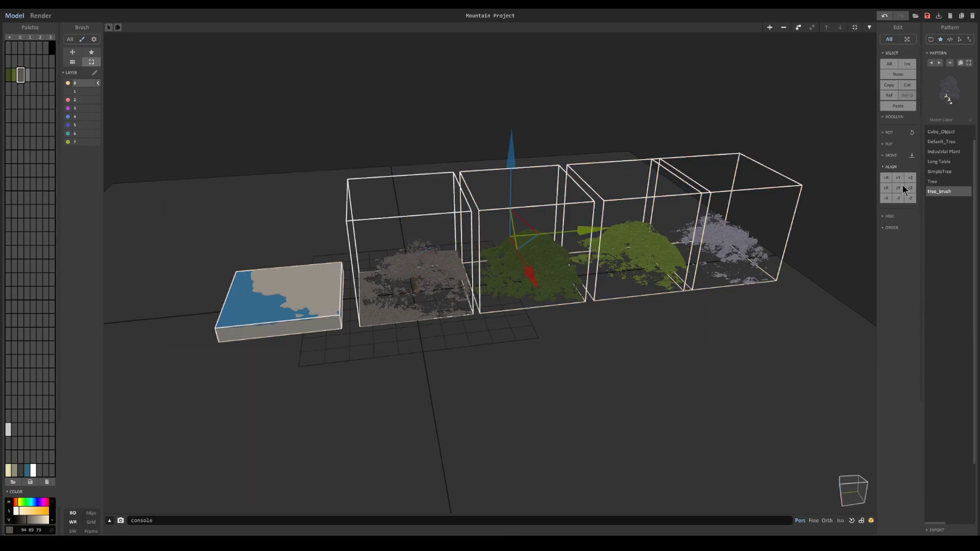
left_click(885, 186)
scroll(790, 240, "up", 3)
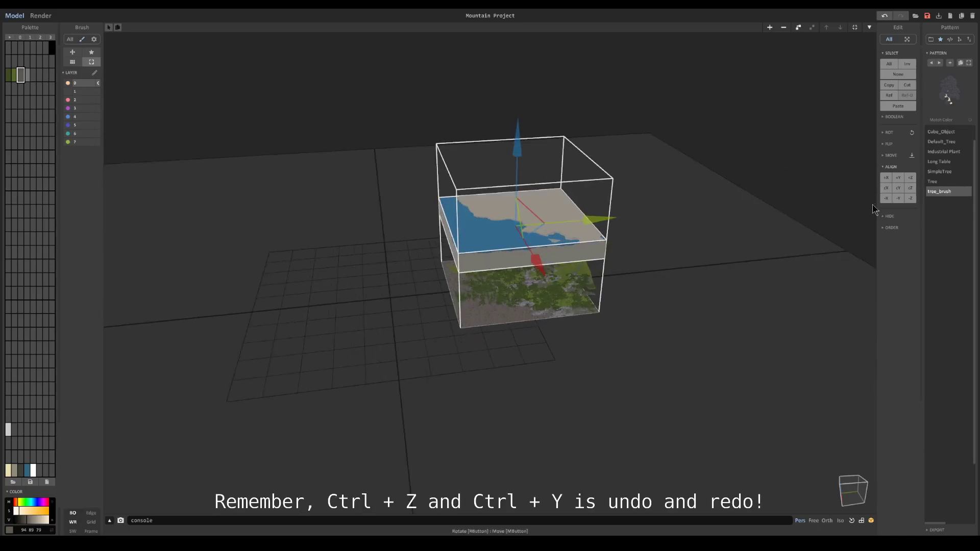
key("ctrl+z")
left_click(898, 197)
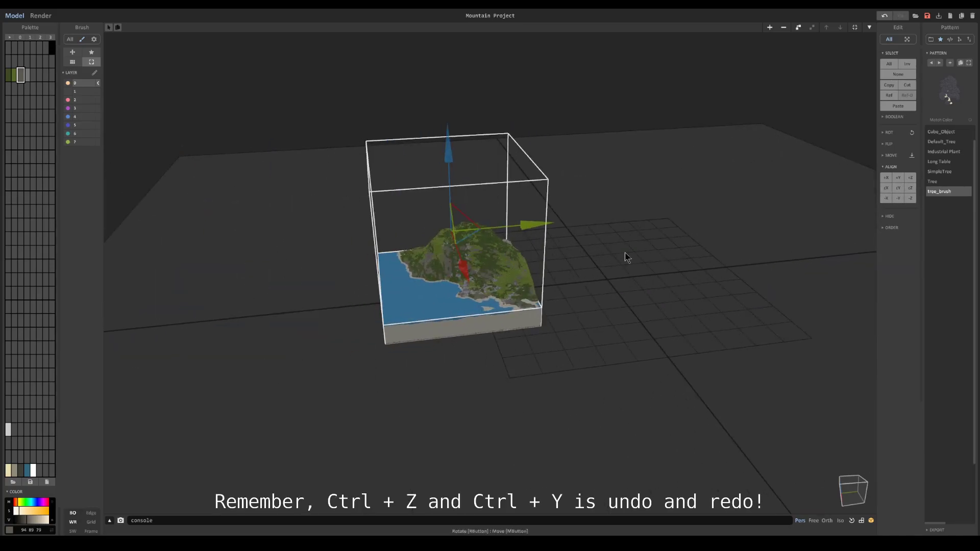
scroll(673, 221, "up", 2)
right_click_drag(673, 221, 634, 291)
scroll(636, 289, "up", 5)
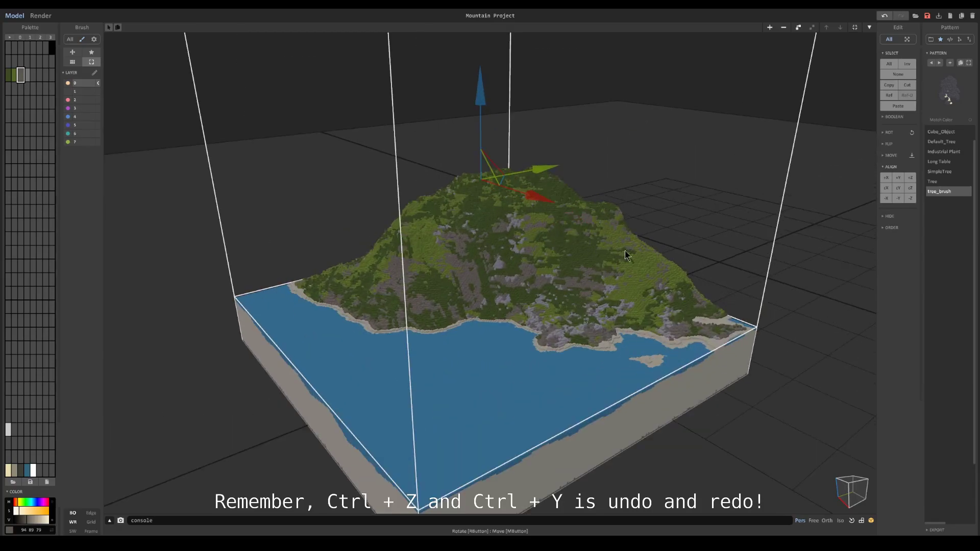
Try moving one mountain object along the Y axis, and undo the move.
scroll(550, 224, "down", 3)
left_click(555, 234)
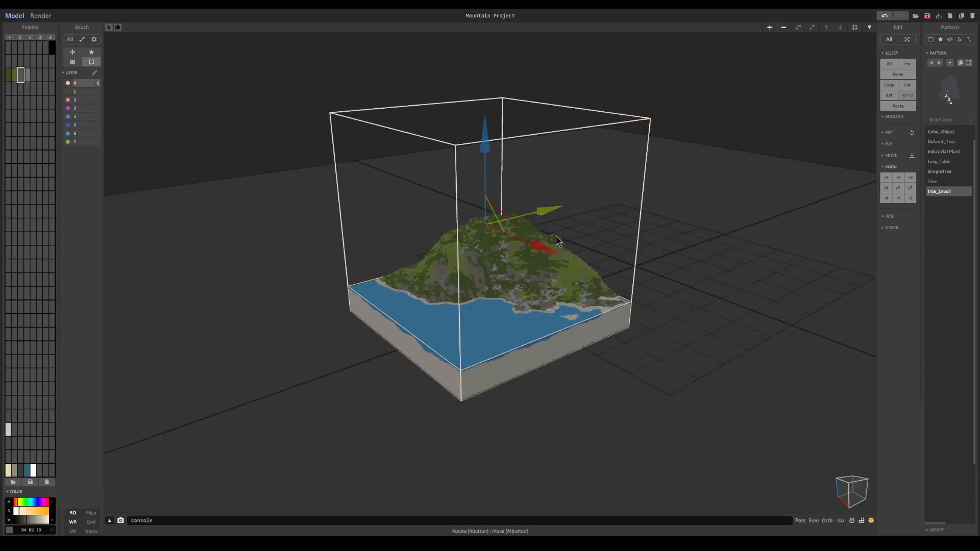
left_click_drag(537, 211, 672, 180)
key("ctrl+z")
scroll(516, 219, "up", 3)
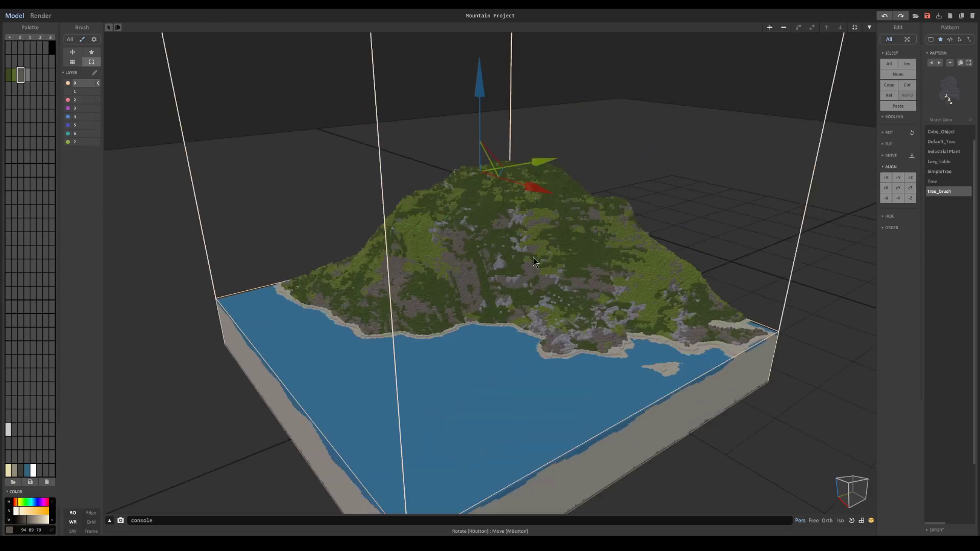
Render the assembled island and examine the mountain up close, from a distance and from another side.
left_click(41, 15)
scroll(412, 169, "up", 5)
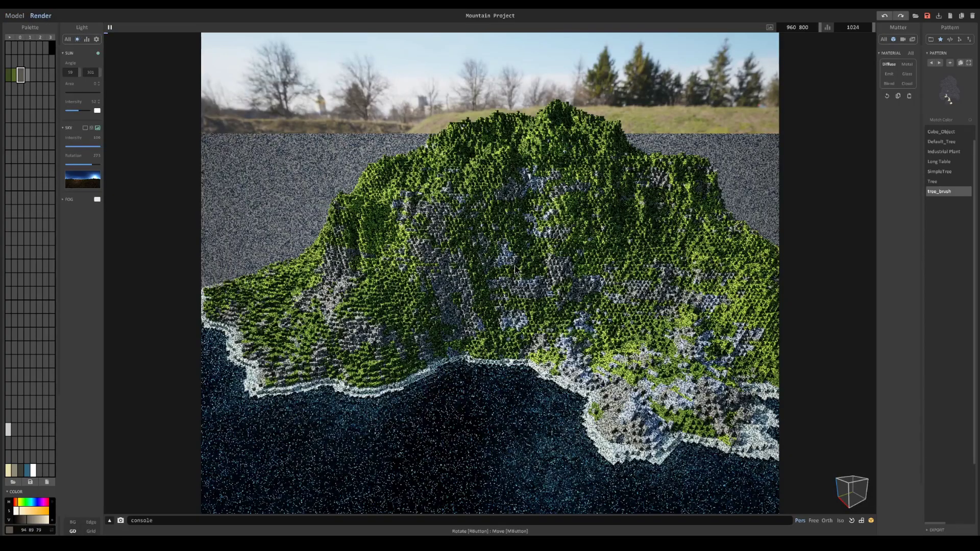
scroll(515, 265, "down", 2)
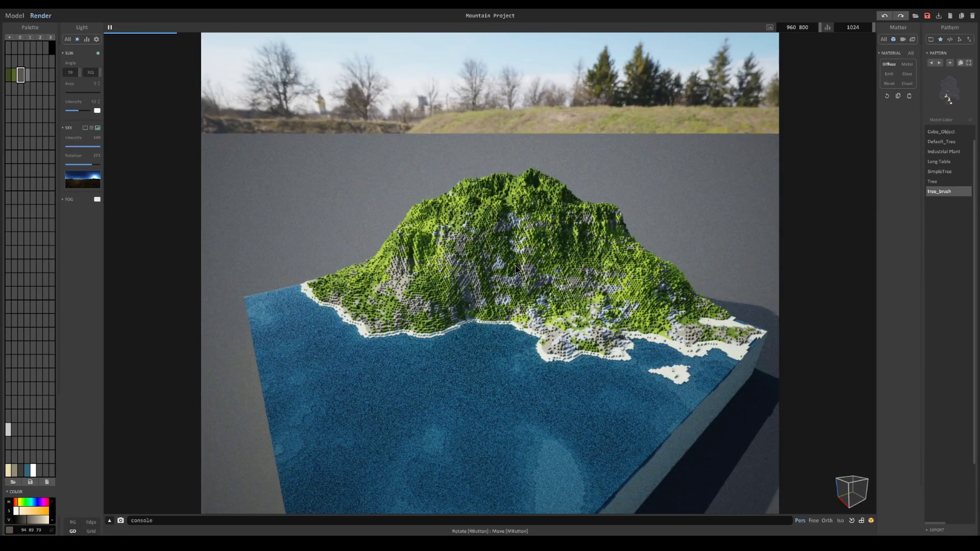
scroll(515, 266, "down", 3)
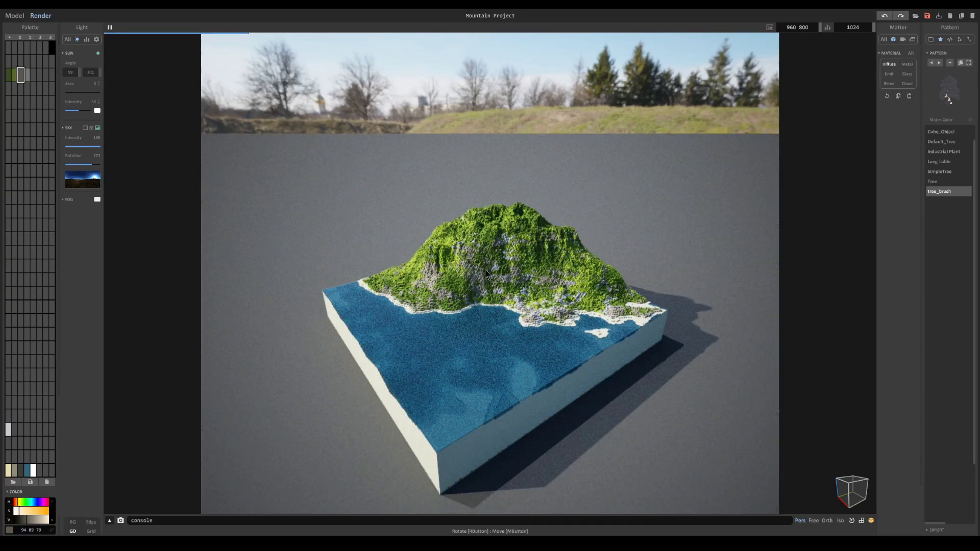
mouse_move(484, 270)
right_mouse_down()
mouse_move(514, 268)
mouse_move(456, 296)
mouse_move(497, 300)
mouse_move(473, 277)
right_mouse_up()
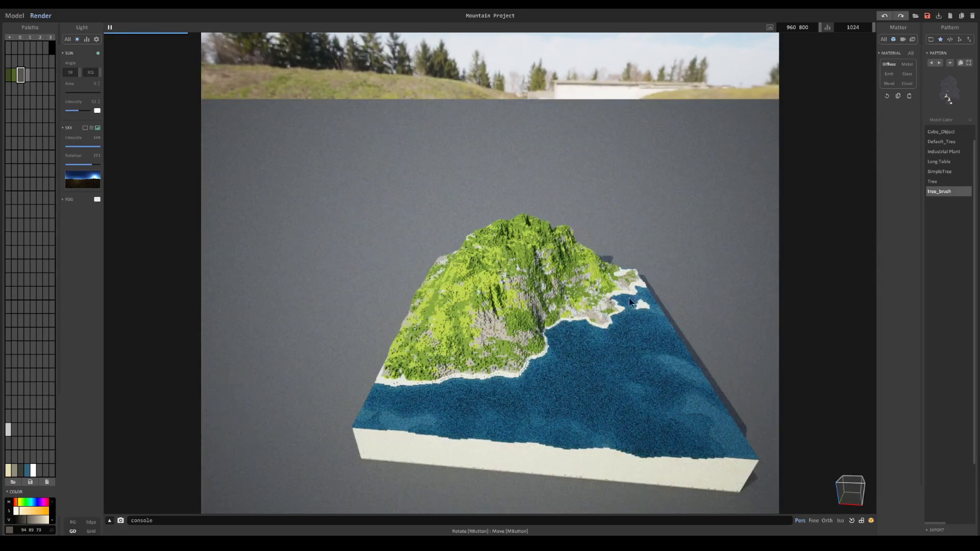
Return from rendering to modelling and leave voxel editing for the object-level view.
left_click(15, 16)
scroll(515, 255, "up", 10)
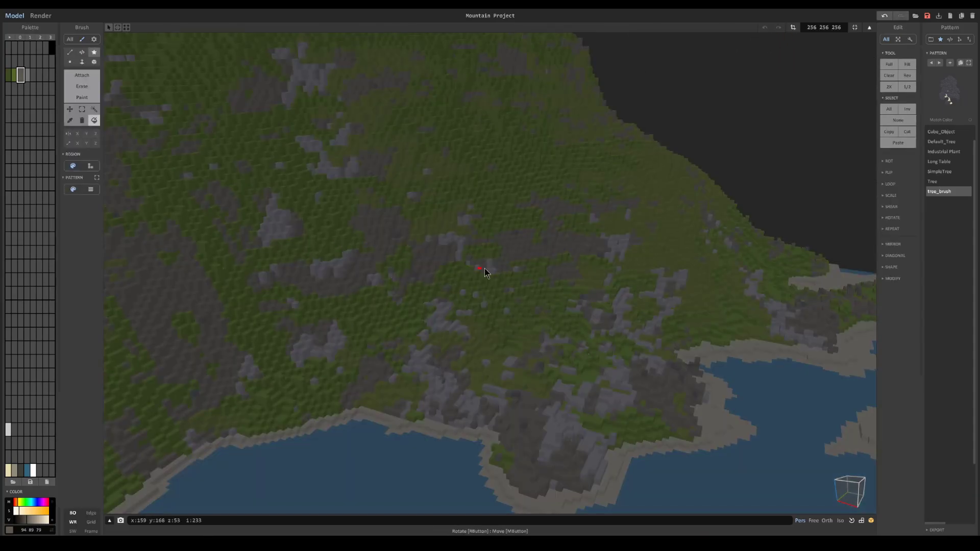
scroll(495, 268, "down", 10)
key("Tab")
right_click_drag(510, 267, 482, 263)
scroll(482, 263, "down", 3)
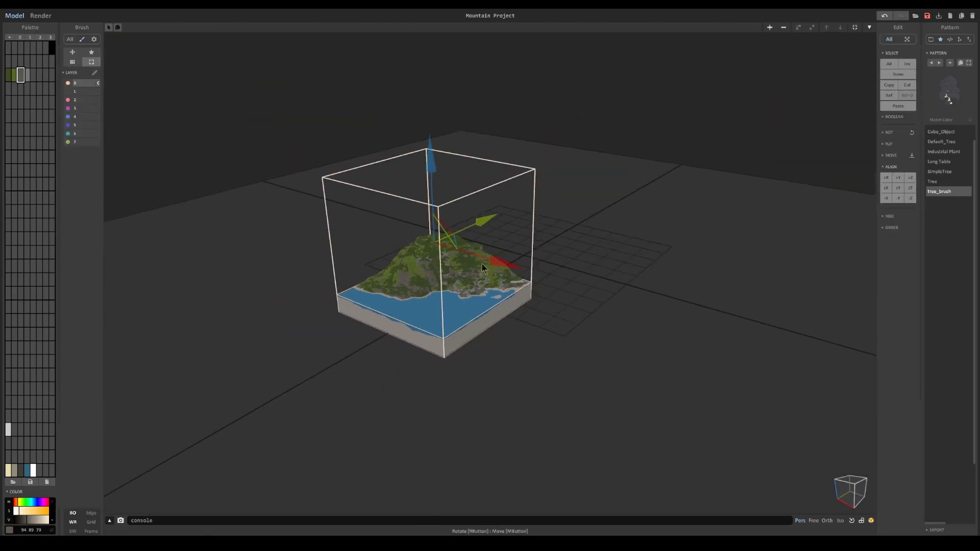
Select the base and all overlapping mountain objects and merge them into a single object.
left_click_drag(315, 132, 650, 448)
scroll(474, 188, "down", 5)
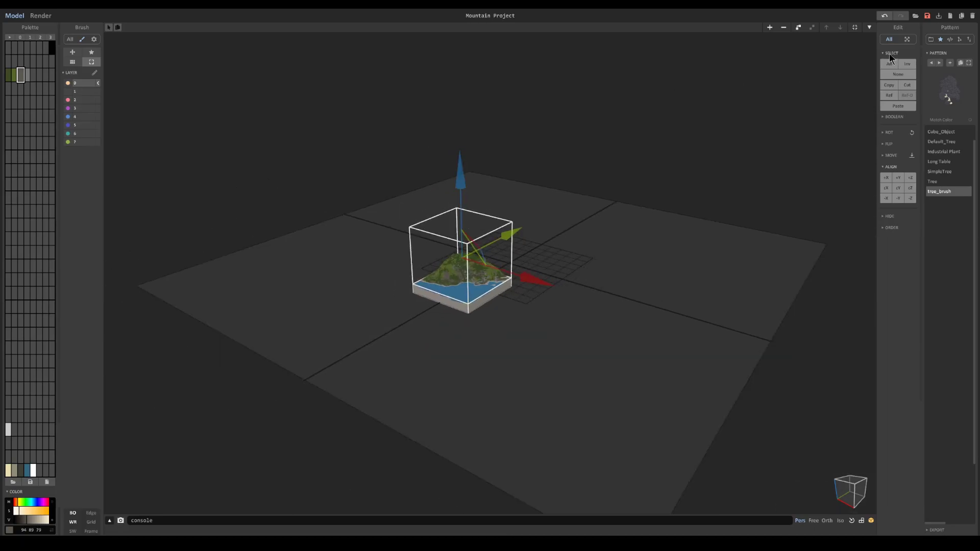
scroll(669, 439, "up", 3)
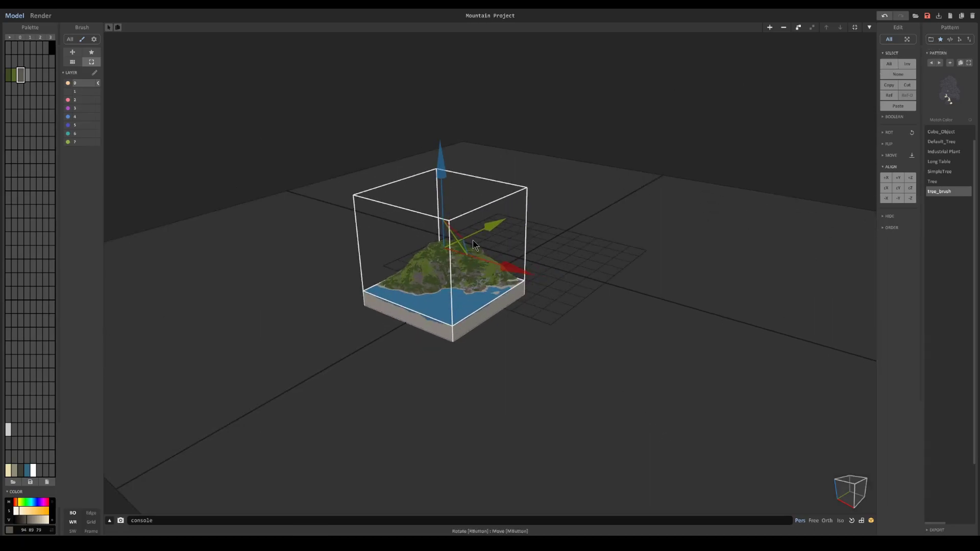
left_click_drag(268, 106, 556, 340)
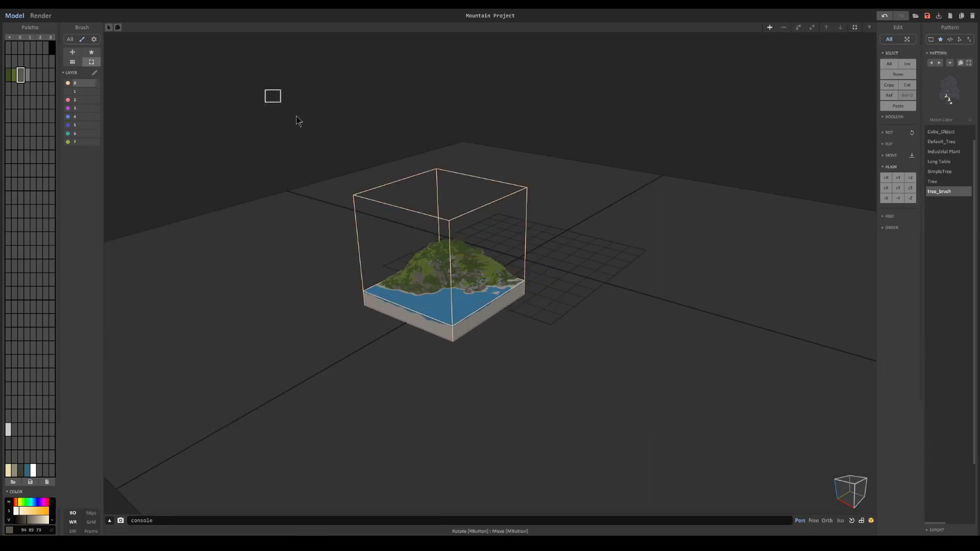
left_click_drag(296, 117, 683, 455)
right_click_drag(616, 301, 584, 310)
middle_click_drag(365, 282, 566, 280)
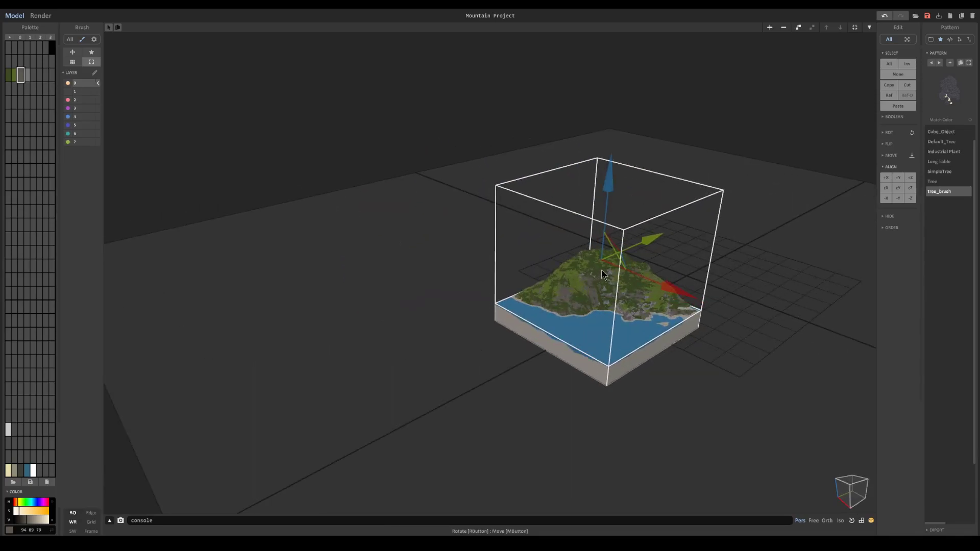
scroll(548, 298, "up", 5)
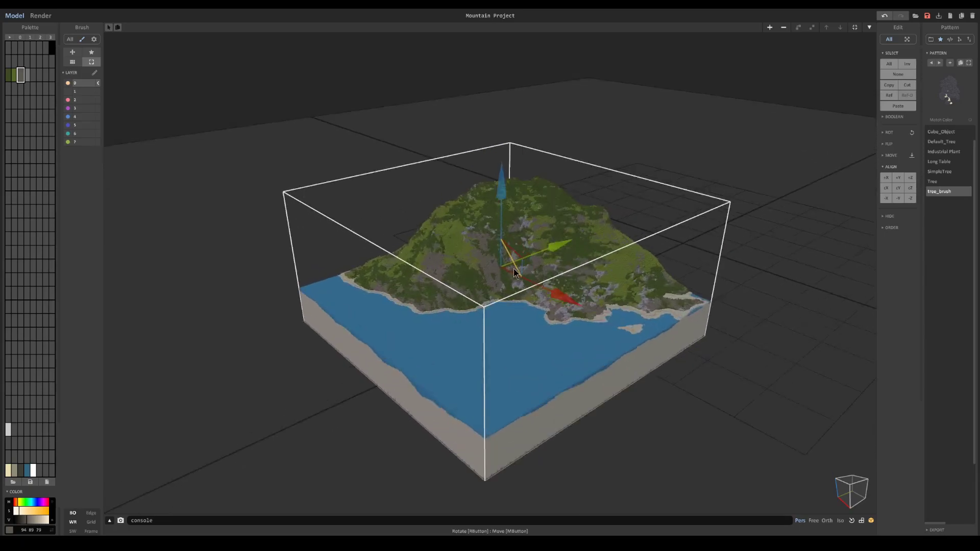
Open the merged island for voxel editing and select all its light grey rock voxels by colour with the Region select tool.
key("Tab")
scroll(513, 265, "up", 5)
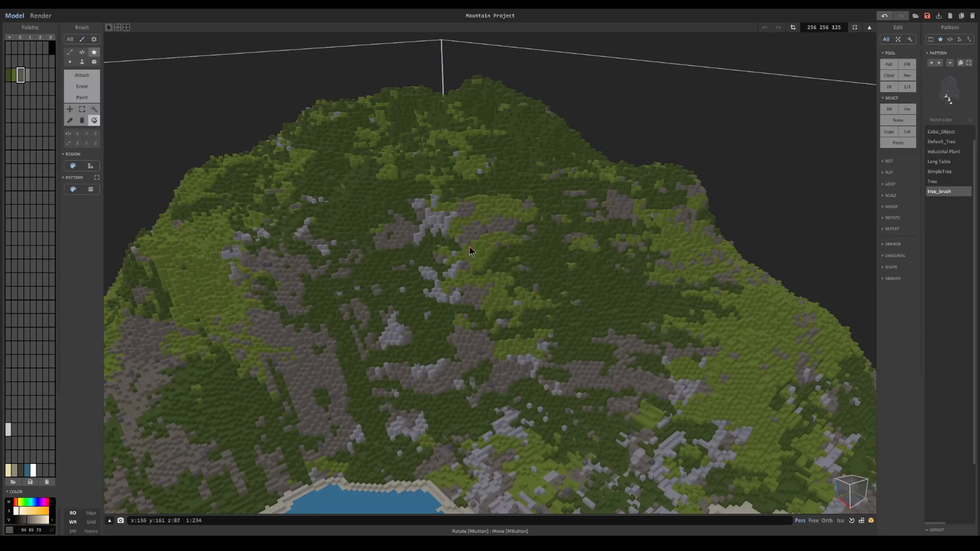
left_click(94, 109)
left_click(436, 228)
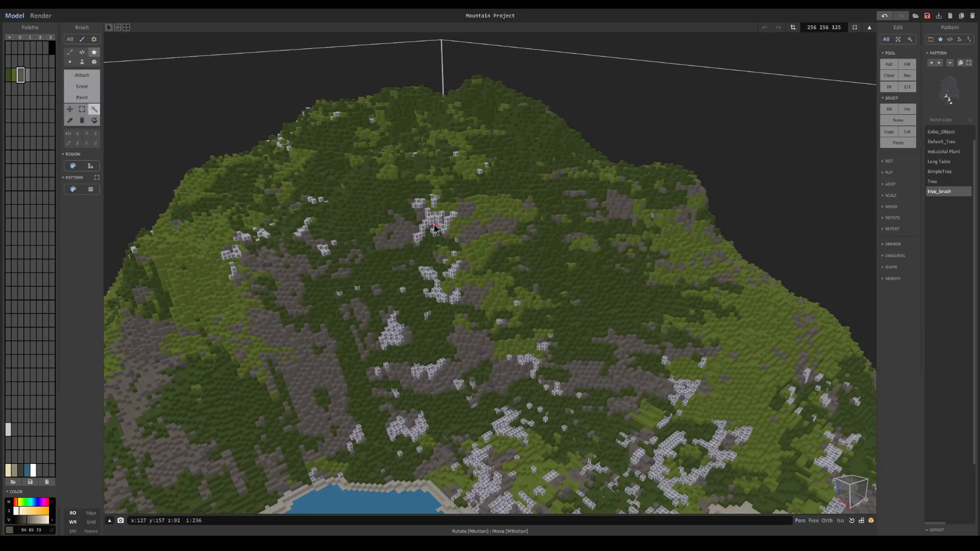
middle_click_drag(472, 251, 465, 166)
scroll(606, 276, "up", 3)
scroll(607, 277, "down", 3)
middle_click_drag(598, 282, 563, 298)
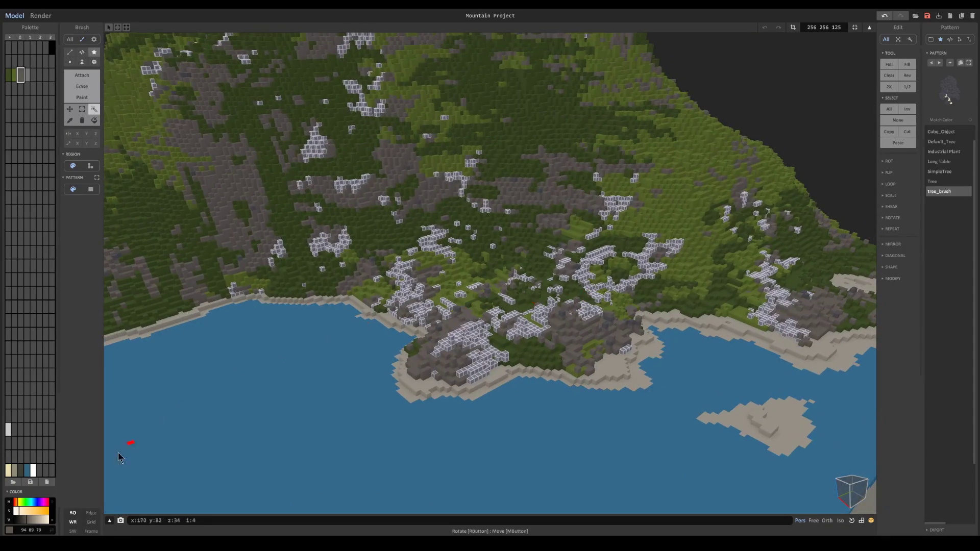
Raise the saturation of the mountain's rock colour to make it brown, RGB 94 80 54.
left_click_drag(34, 511, 28, 510)
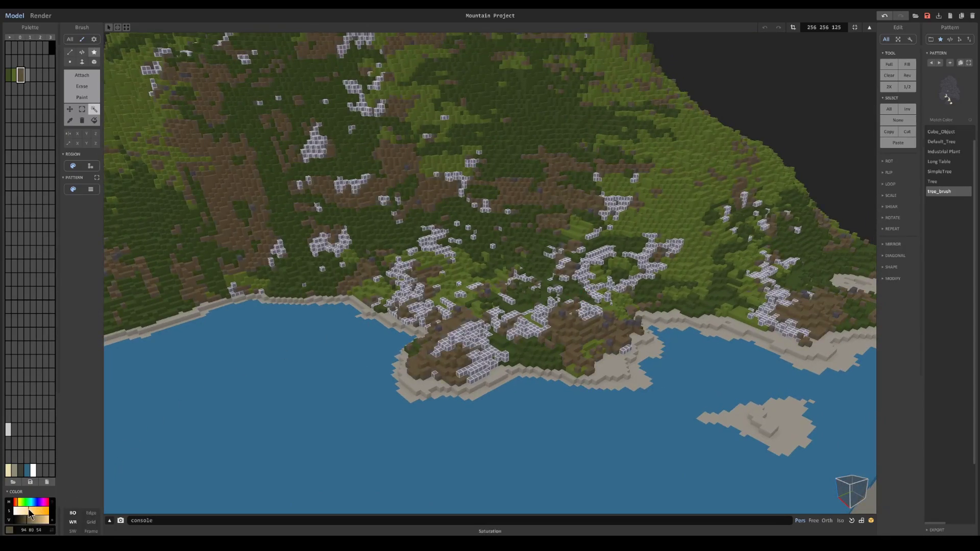
scroll(425, 306, "down", 3)
middle_click_drag(424, 306, 431, 358)
middle_click_drag(478, 181, 437, 140)
right_click_drag(565, 203, 522, 290)
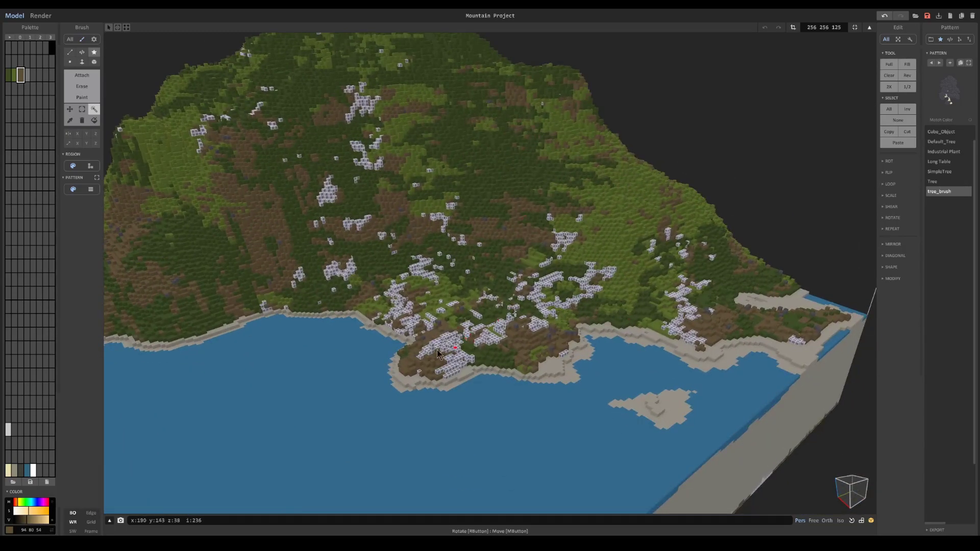
scroll(142, 503, "up", 3)
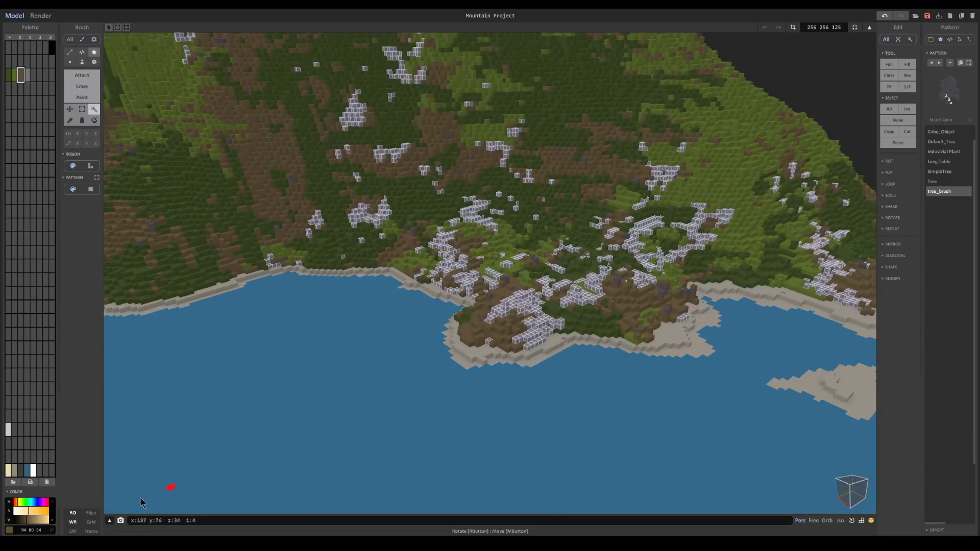
Render the island, pick the light grey rock colour from the mountain and change it to neutral grey, RGB 80 80 80.
left_click(32, 15)
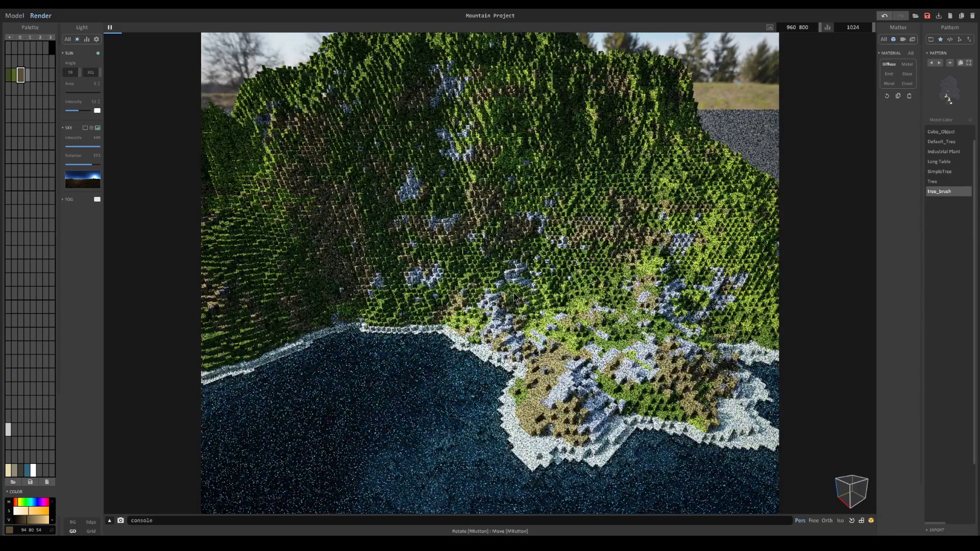
left_click(503, 311)
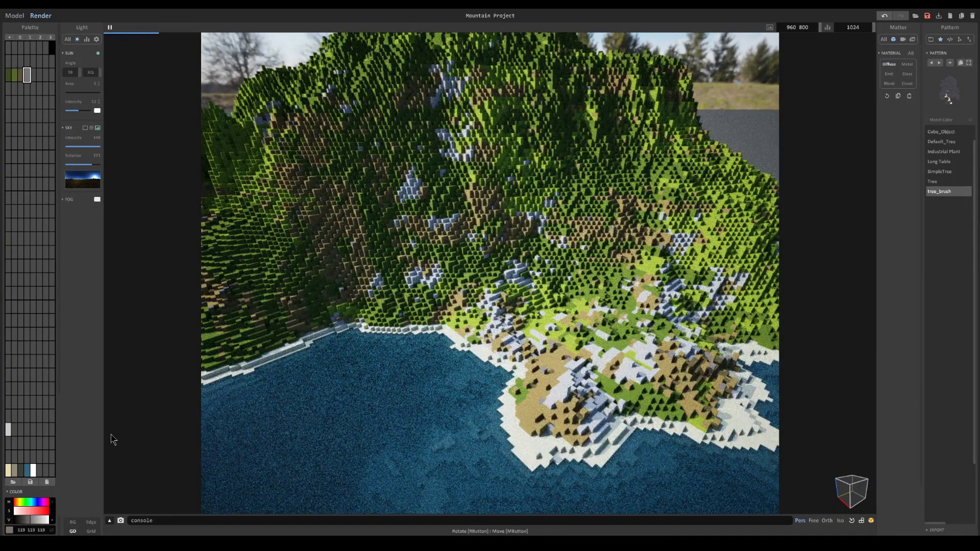
left_click_drag(27, 525, 23, 520)
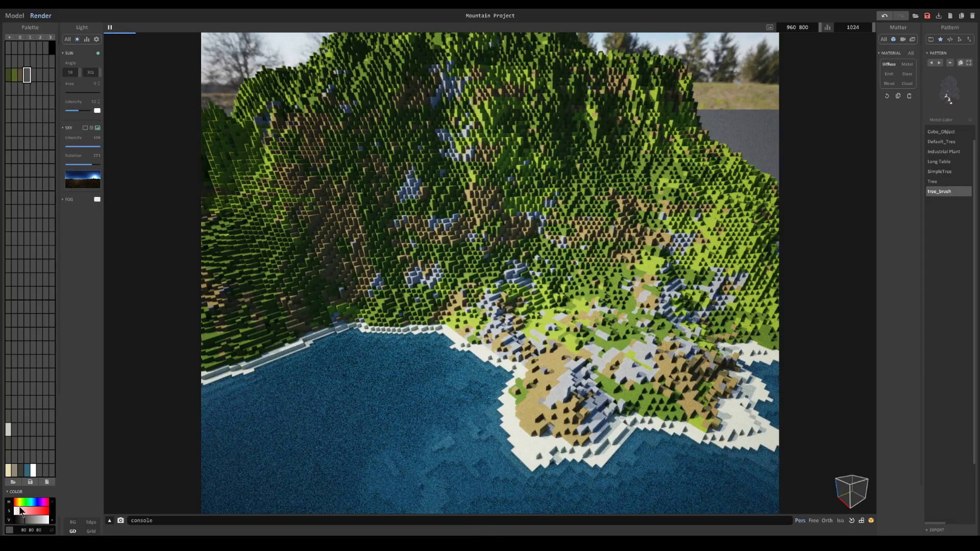